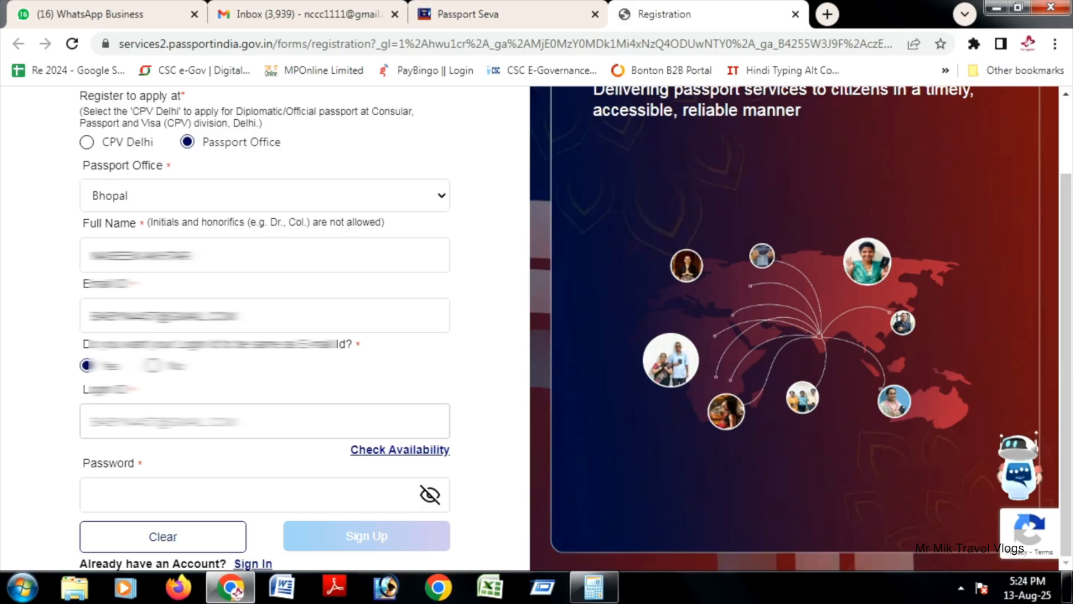
Step: Enter the account password in the registration form and submit the sign-up
{"action": "left_click", "coordinate": [249, 495]}
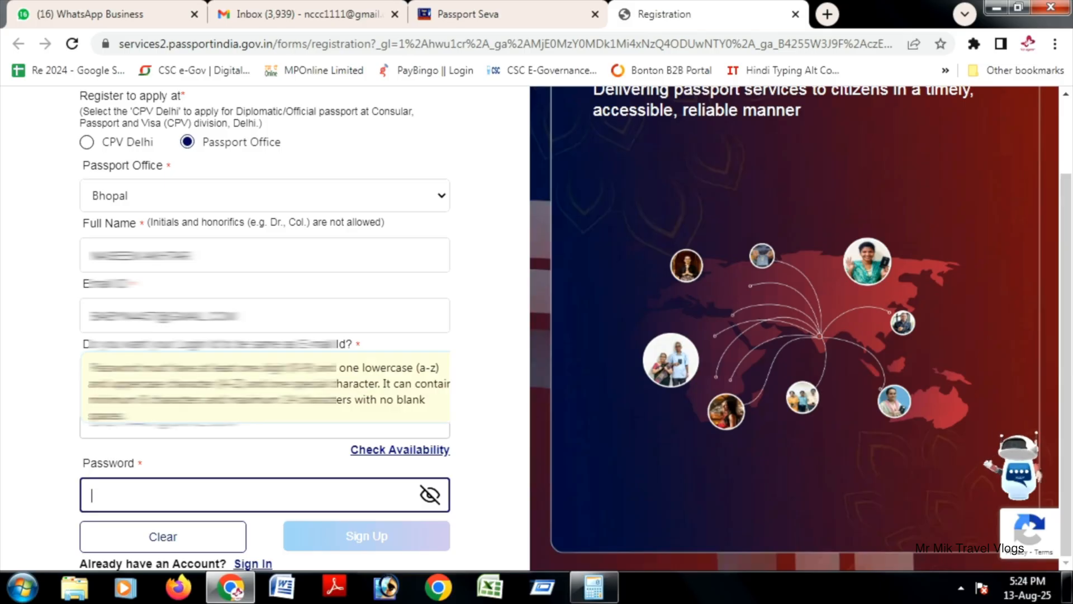
{"action": "type", "text": "•••••••••"}
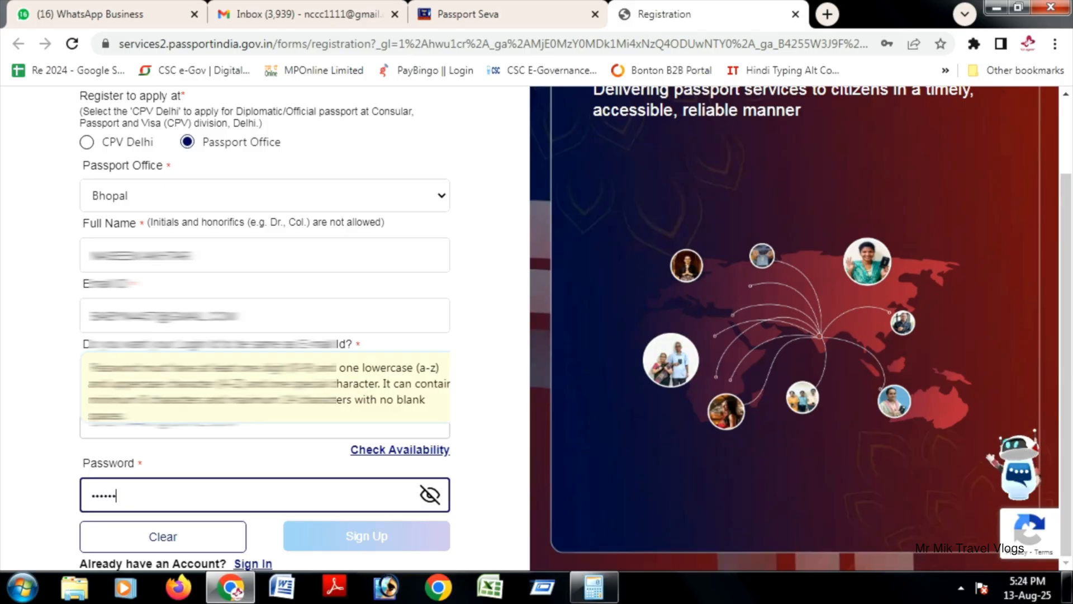
{"action": "type", "text": "•••"}
{"action": "key", "text": "Return"}
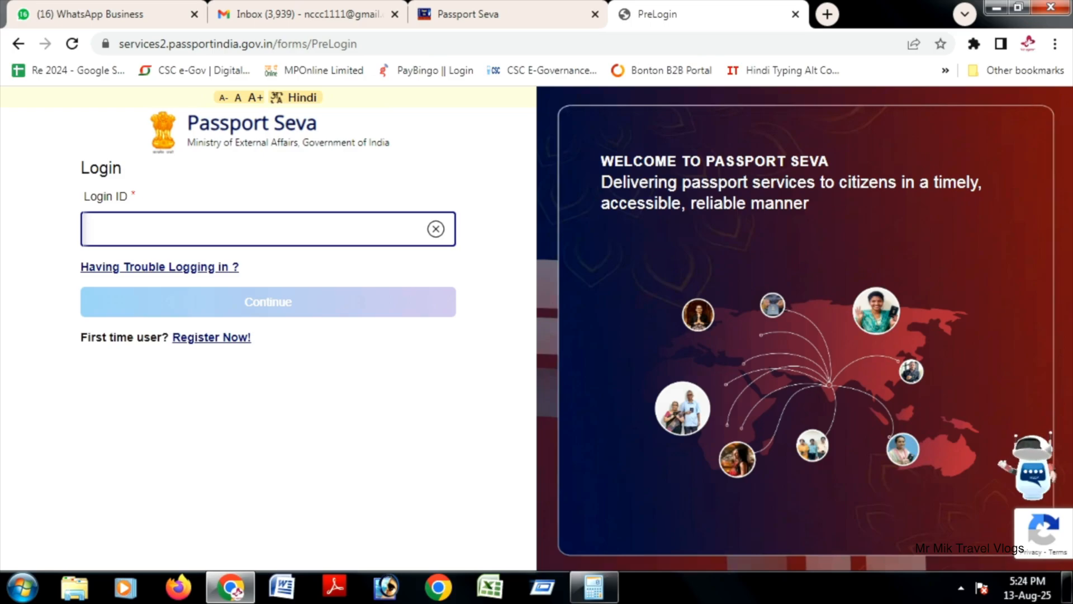
Step: Sign in to Passport Seva with the registered login ID and the account password
{"action": "type", "text": "nccc1"}
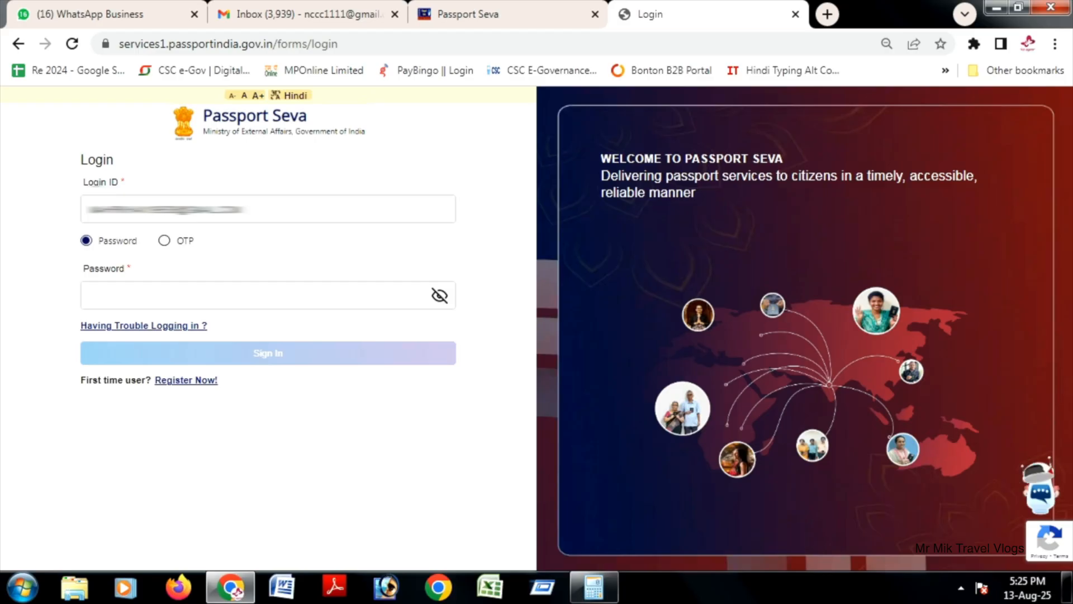
{"action": "left_click", "coordinate": [256, 295]}
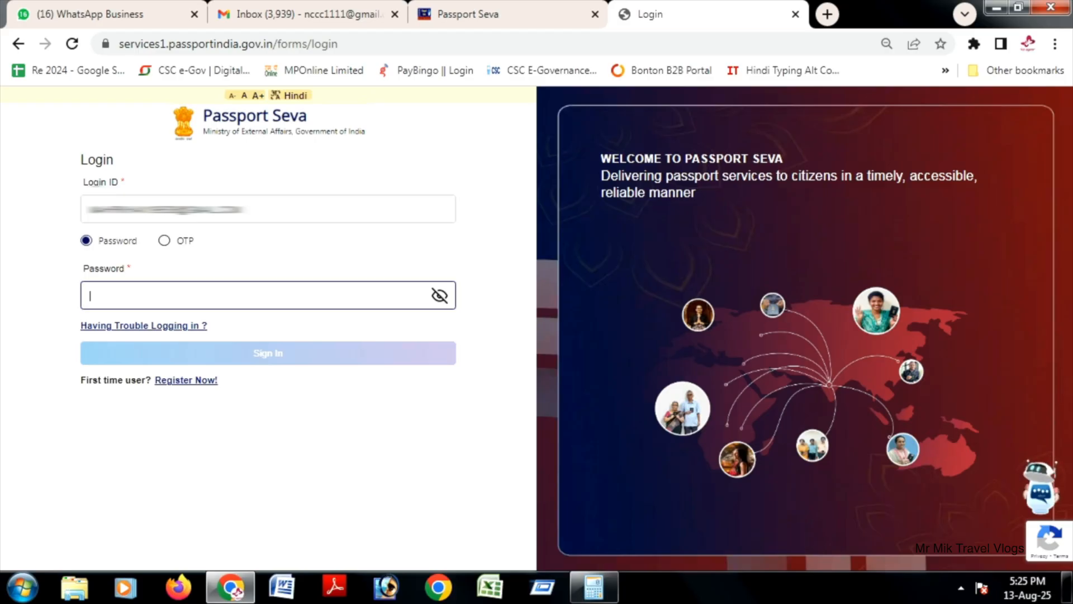
{"action": "type", "text": "••••••••••••"}
{"action": "key", "text": "Return"}
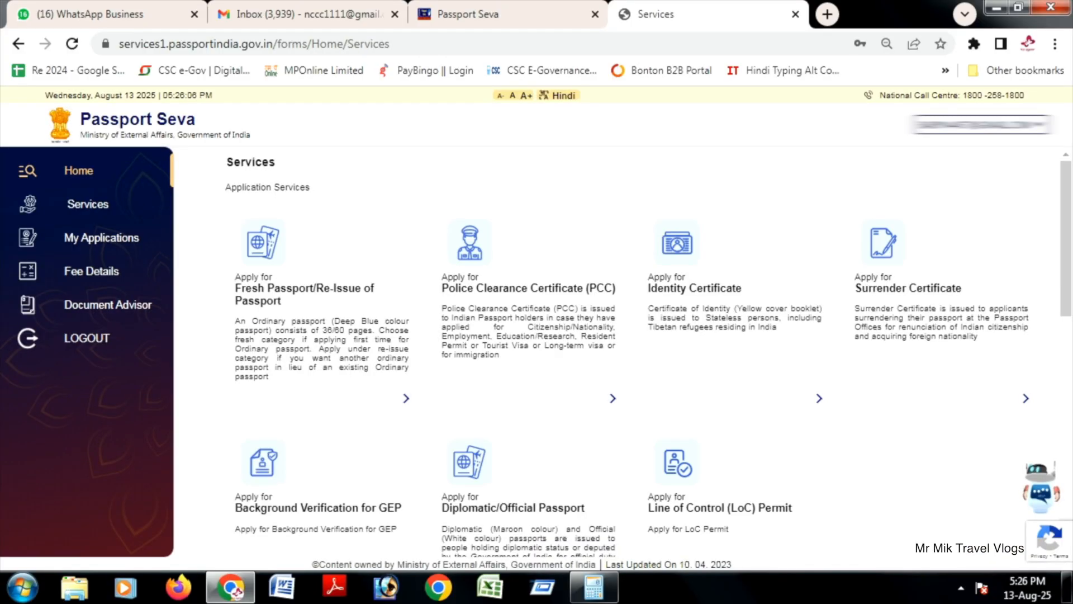
Step: Start a Fresh Passport/Re-Issue application, skip the previous passport details and proceed with Bhopal as the passport office
{"action": "left_click", "coordinate": [305, 294]}
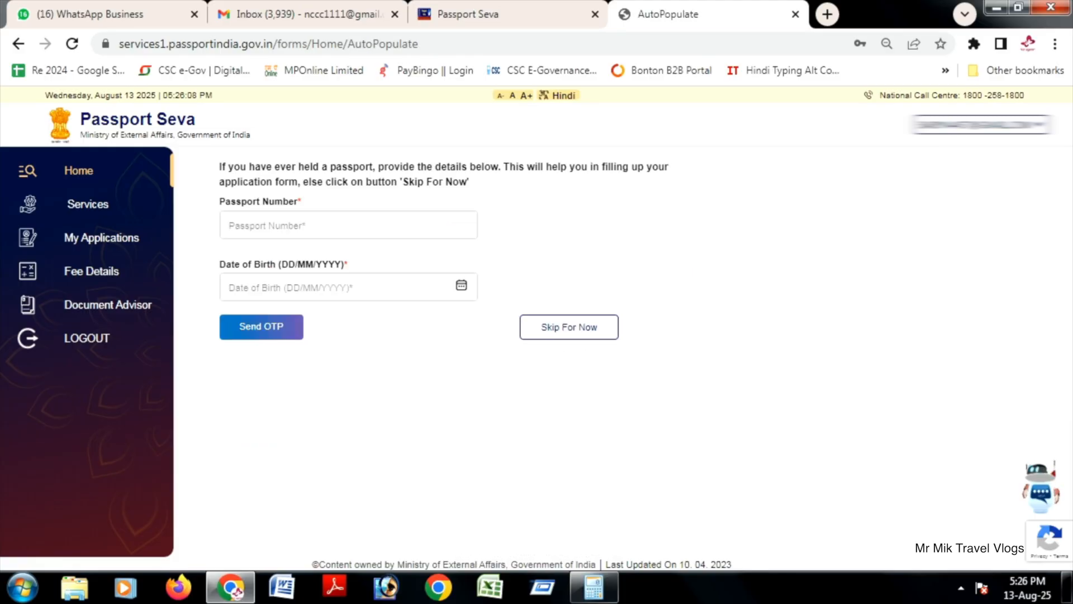
{"action": "left_click", "coordinate": [569, 326]}
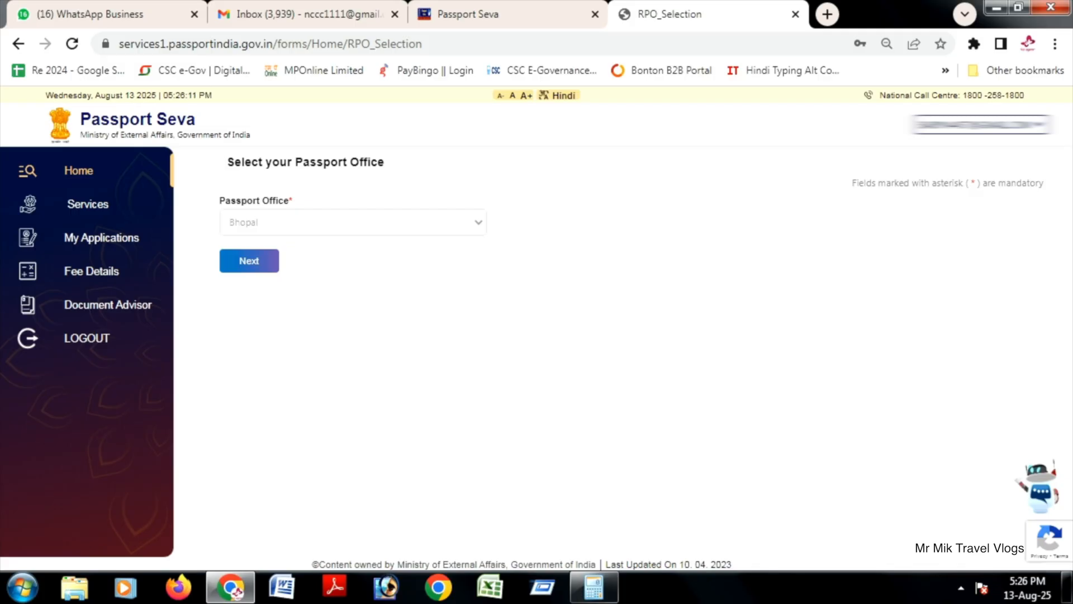
{"action": "left_click", "coordinate": [249, 261]}
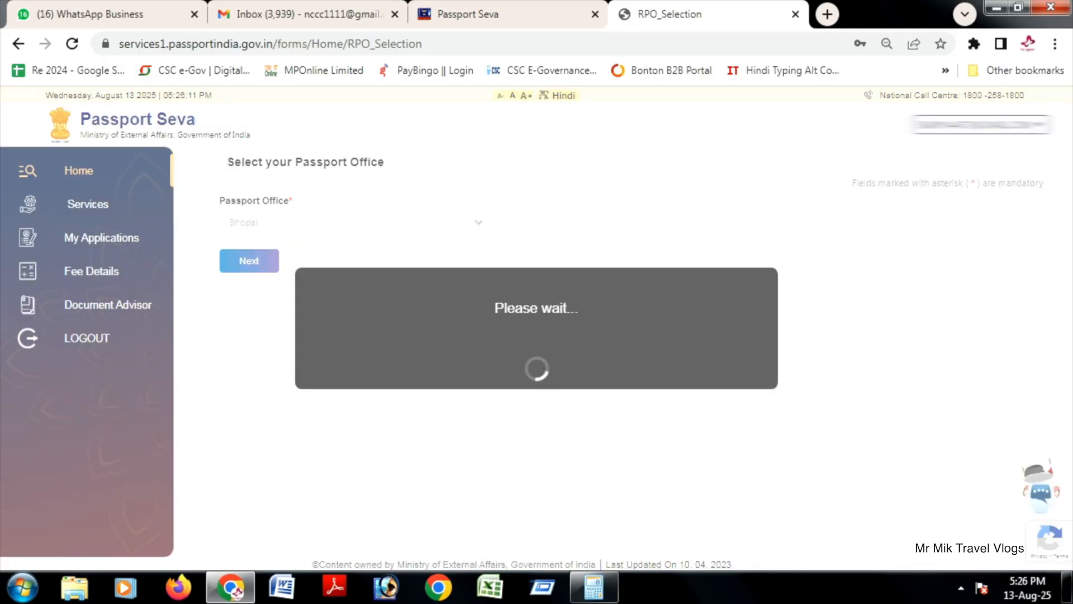
Step: Set the application to Fresh Passport, type Normal, with a 36-page booklet, and save it to continue to the applicant details
{"action": "left_click", "coordinate": [224, 365]}
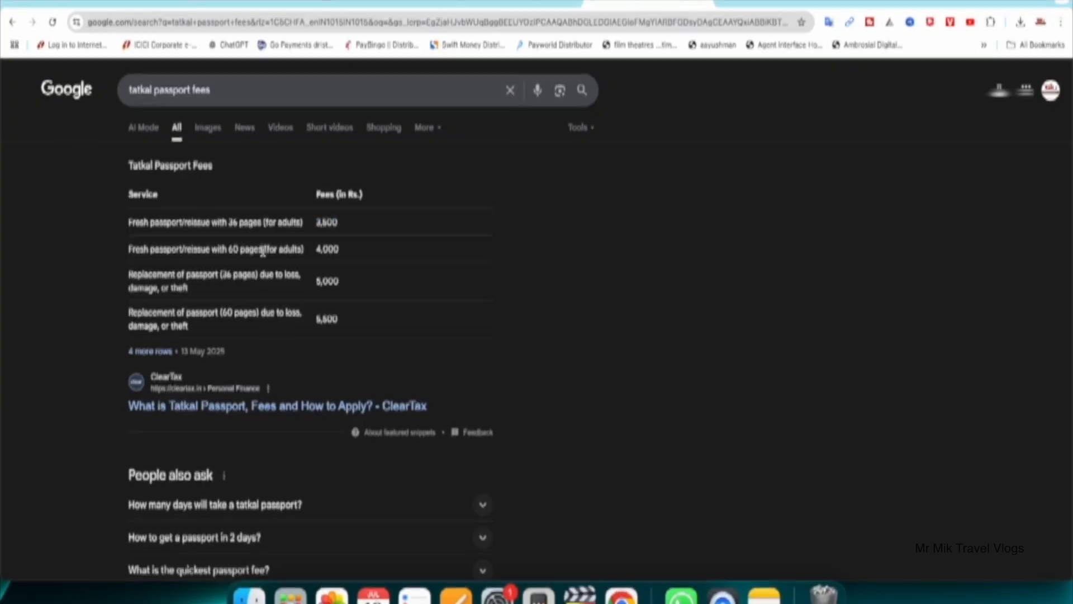
{"action": "left_click_drag", "start_coordinate": [316, 249], "coordinate": [341, 253]}
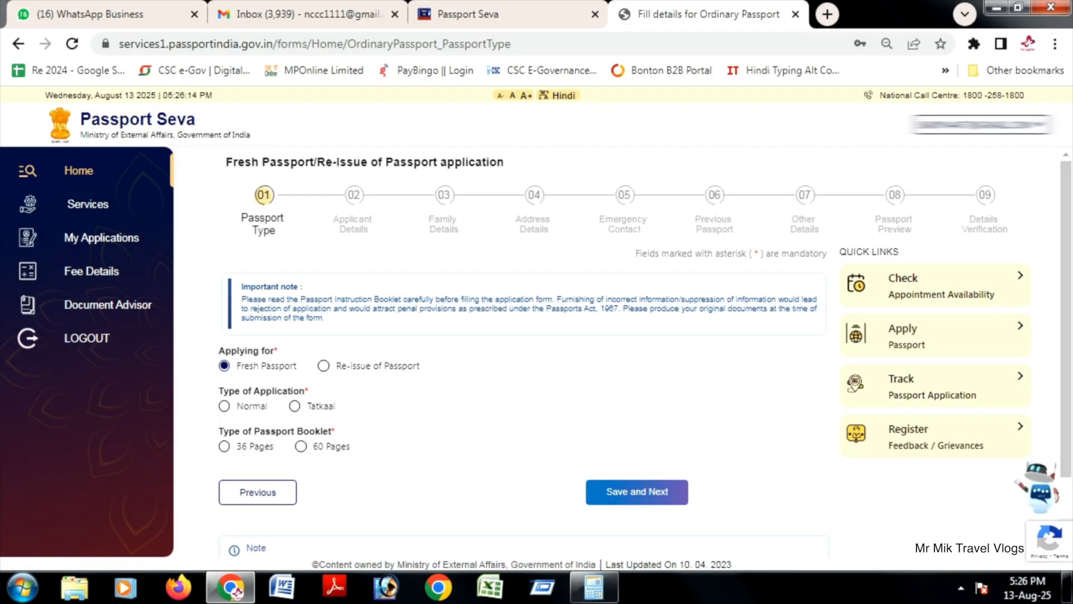
{"action": "scroll", "coordinate": [615, 352], "scroll_direction": "down", "scroll_amount": 2}
{"action": "left_click", "coordinate": [224, 322]}
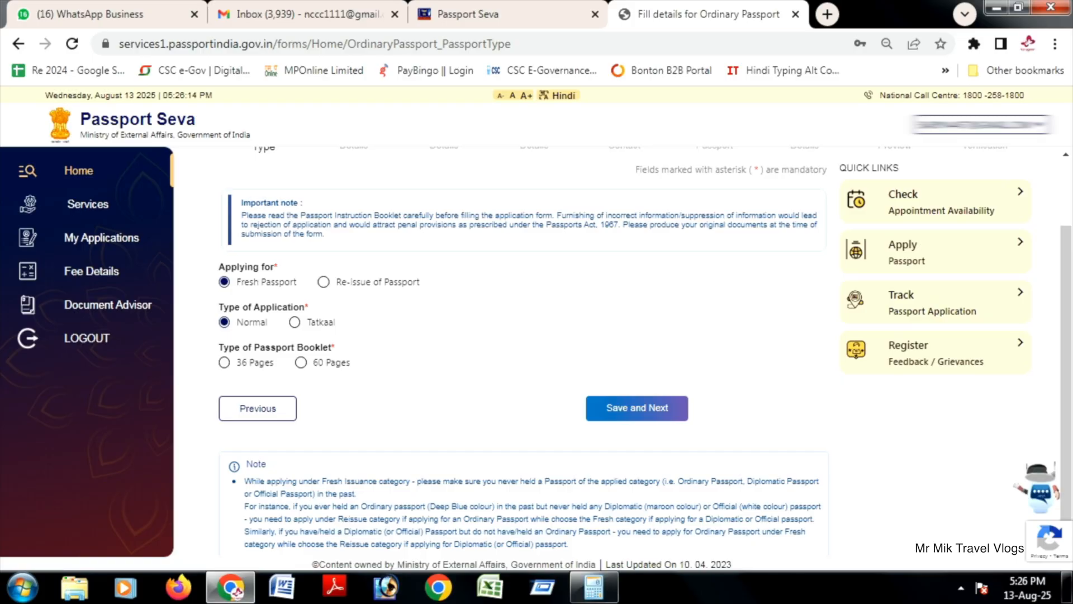
{"action": "left_click", "coordinate": [224, 363]}
{"action": "left_click", "coordinate": [638, 408]}
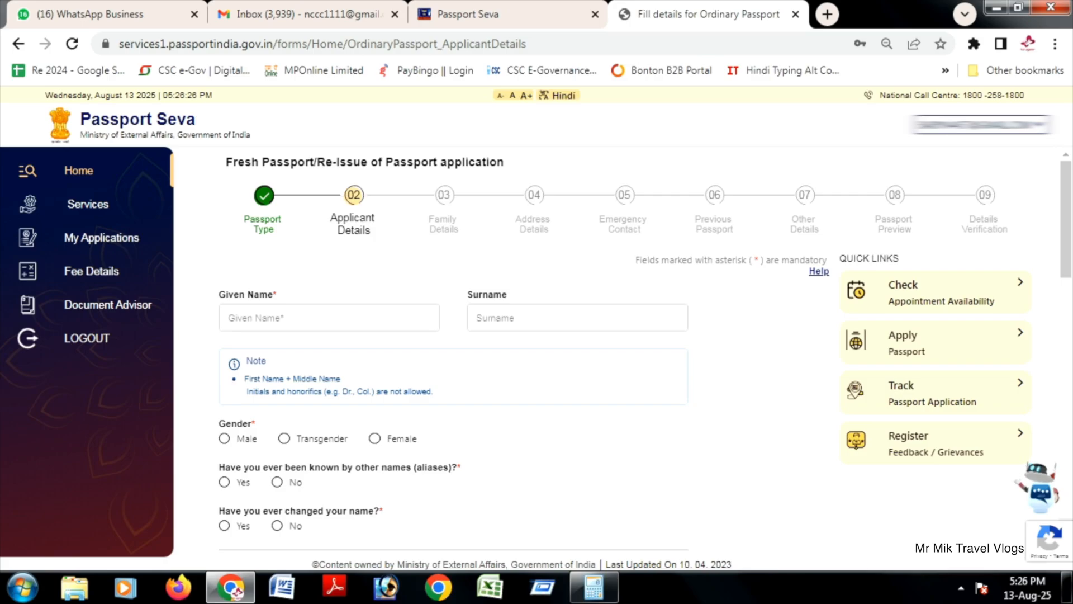
Step: Set the applicant's gender to Male in the applicant details
{"action": "scroll", "coordinate": [615, 357], "scroll_direction": "down", "scroll_amount": 3}
{"action": "scroll", "coordinate": [615, 358], "scroll_direction": "up", "scroll_amount": 2}
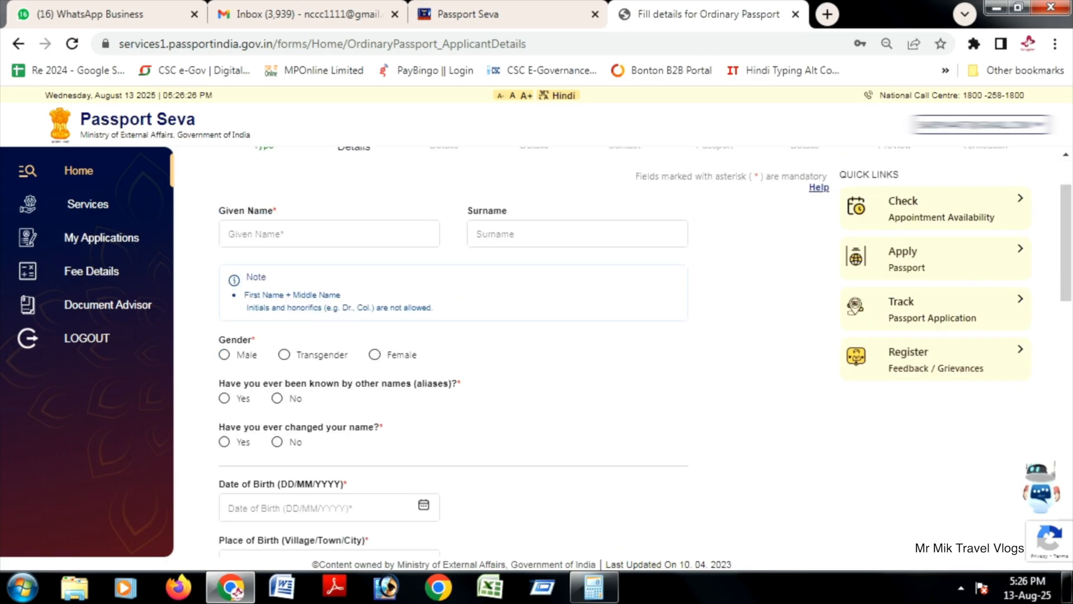
{"action": "left_click", "coordinate": [329, 234]}
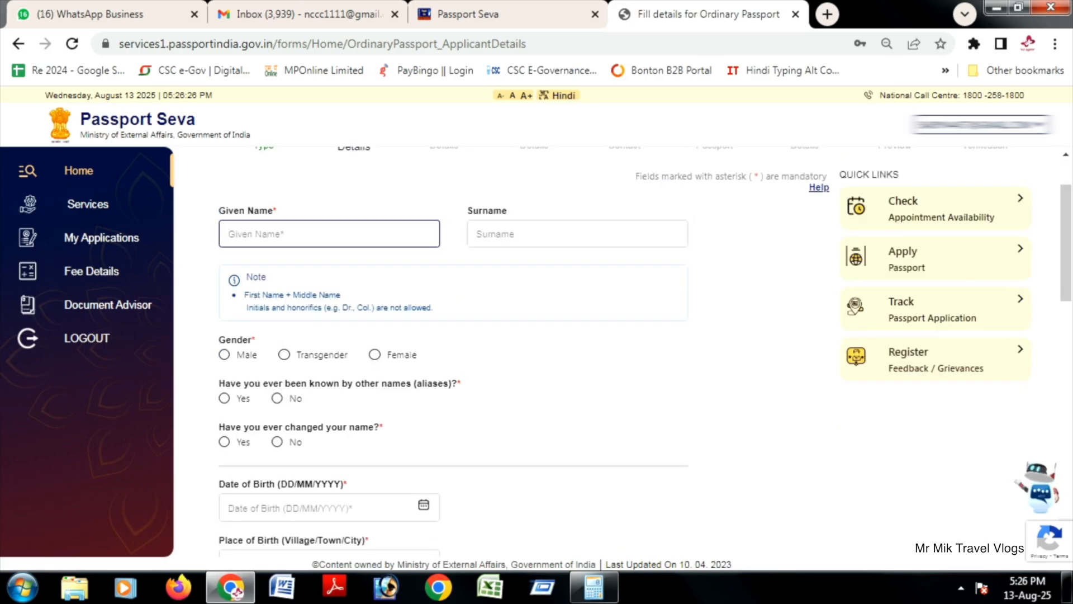
{"action": "left_click", "coordinate": [578, 233]}
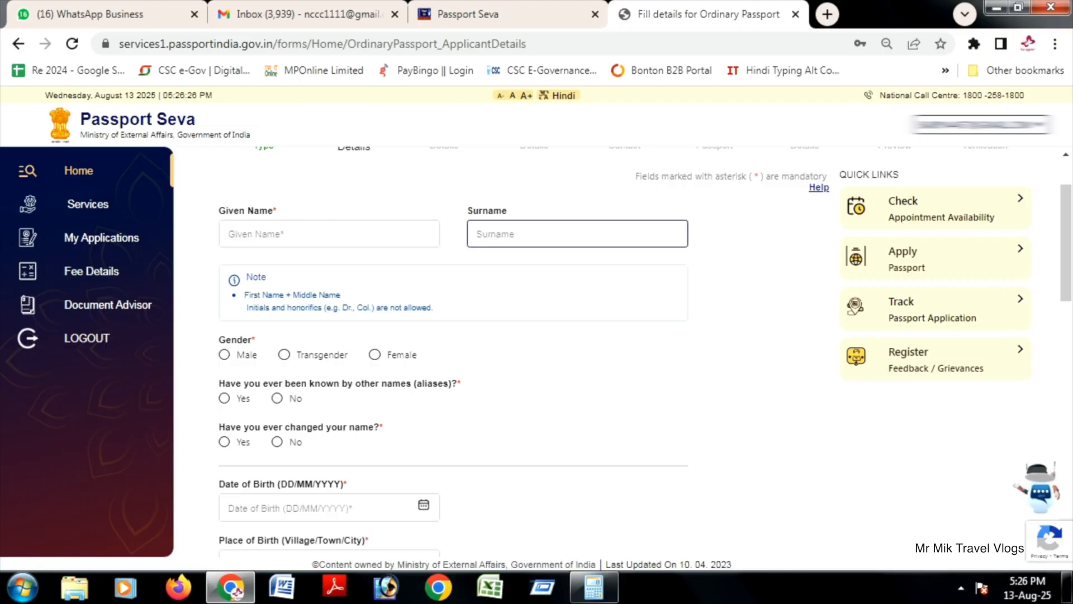
{"action": "left_click", "coordinate": [224, 354]}
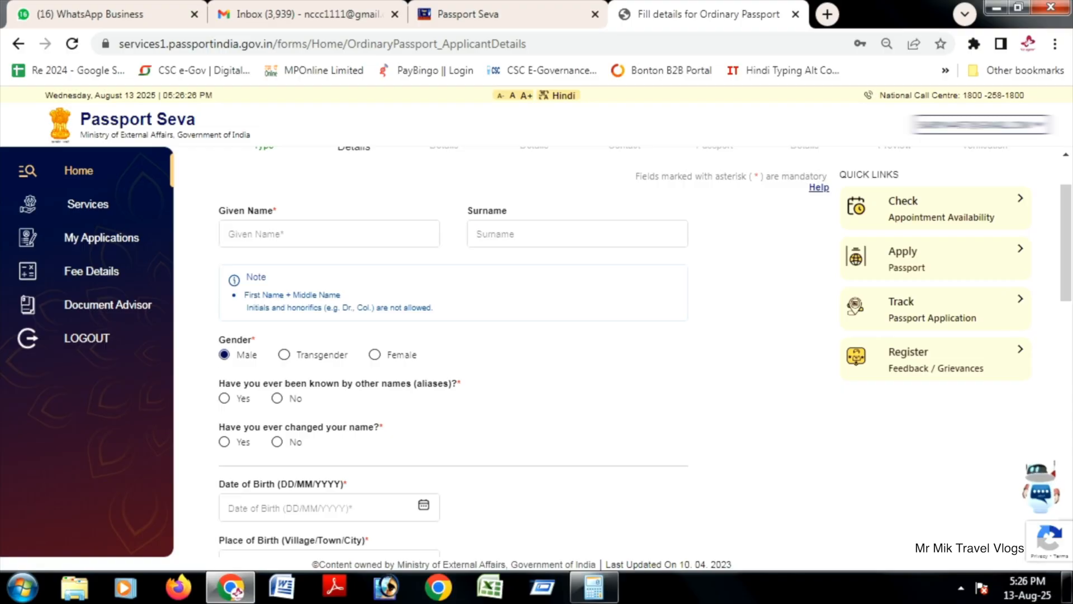
Step: Answer No to having been known by other names and No to ever having changed the name
{"action": "scroll", "coordinate": [453, 352], "scroll_direction": "down", "scroll_amount": 3}
{"action": "left_click_drag", "start_coordinate": [219, 215], "coordinate": [303, 231]}
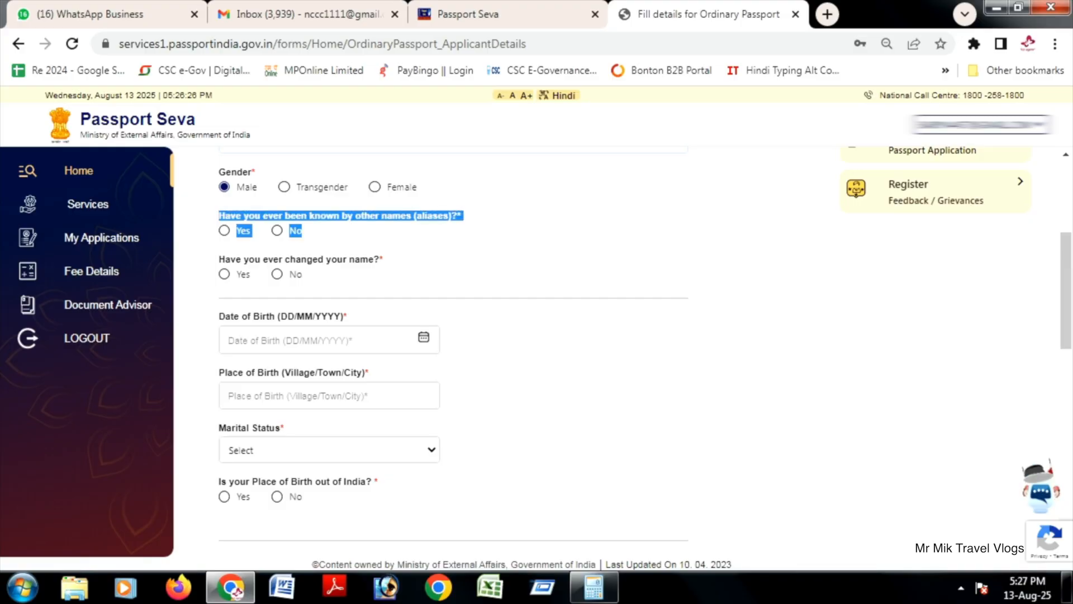
{"action": "left_click", "coordinate": [357, 234]}
{"action": "left_click", "coordinate": [277, 230]}
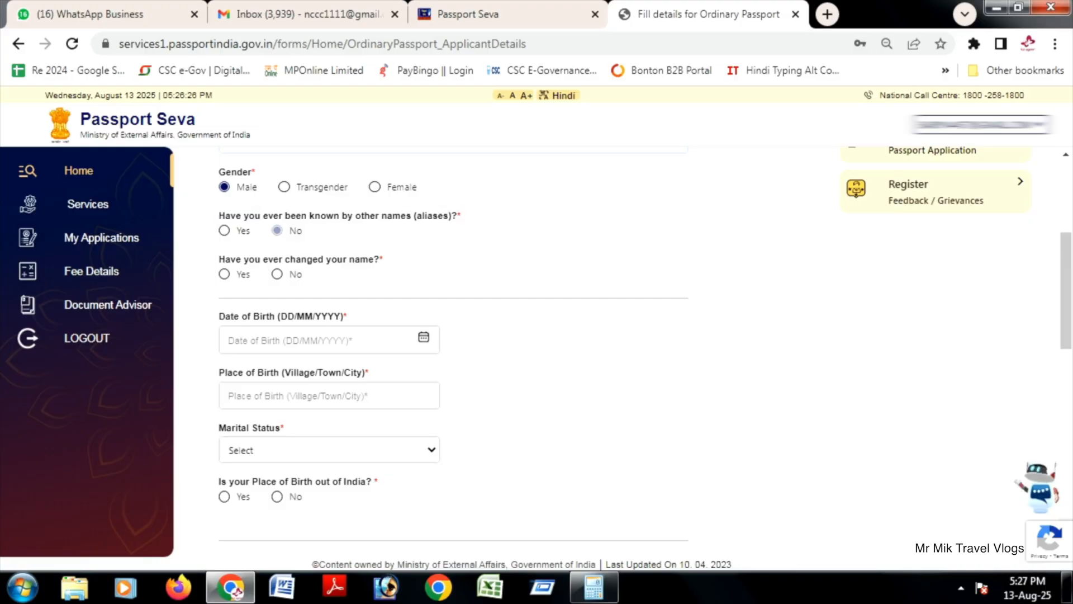
{"action": "left_click_drag", "start_coordinate": [218, 258], "coordinate": [379, 260]}
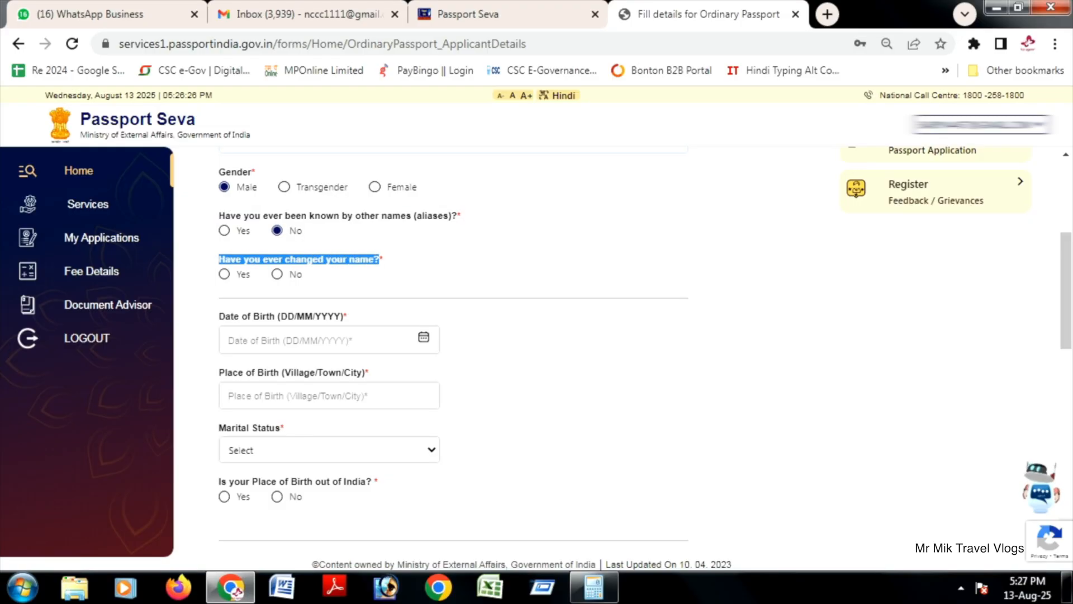
{"action": "left_click", "coordinate": [278, 274]}
Step: Choose the applicant's date of birth by year, month and day in the calendar
{"action": "scroll", "coordinate": [277, 274], "scroll_direction": "down", "scroll_amount": 1}
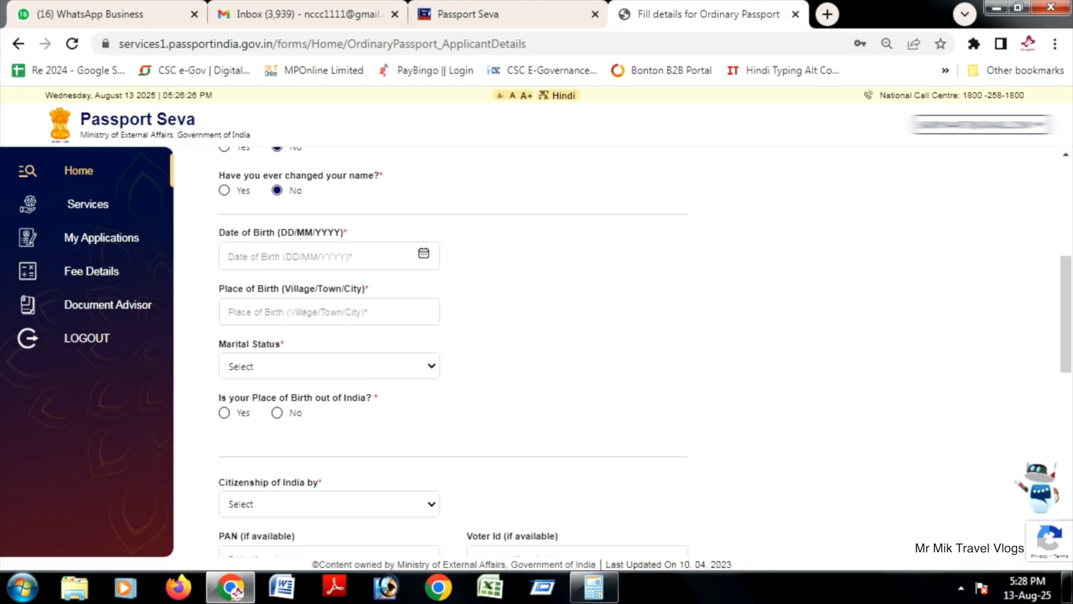
{"action": "left_click", "coordinate": [424, 253]}
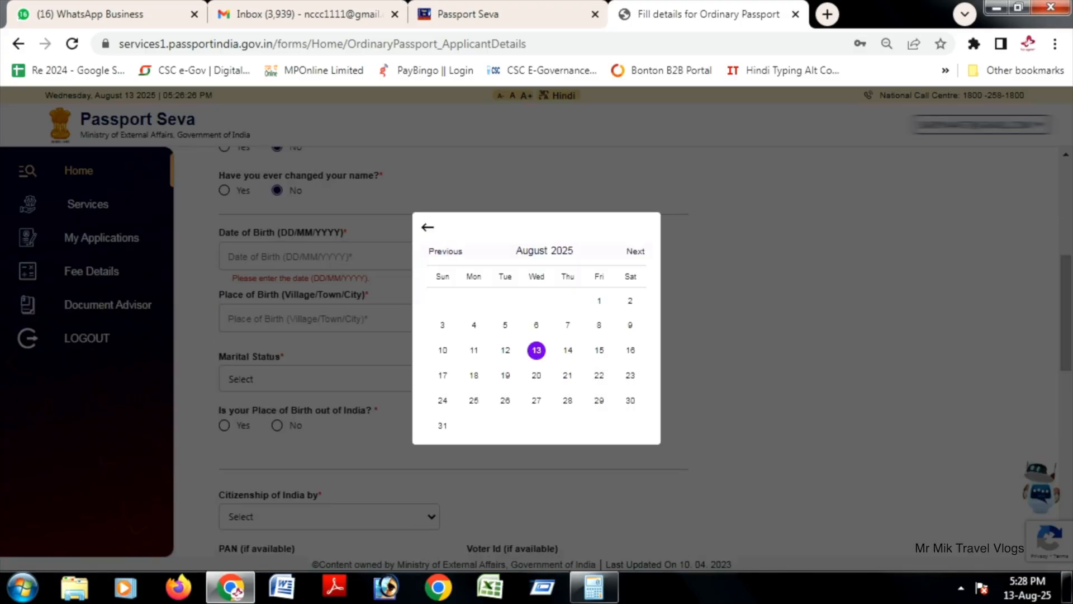
{"action": "left_click", "coordinate": [561, 251]}
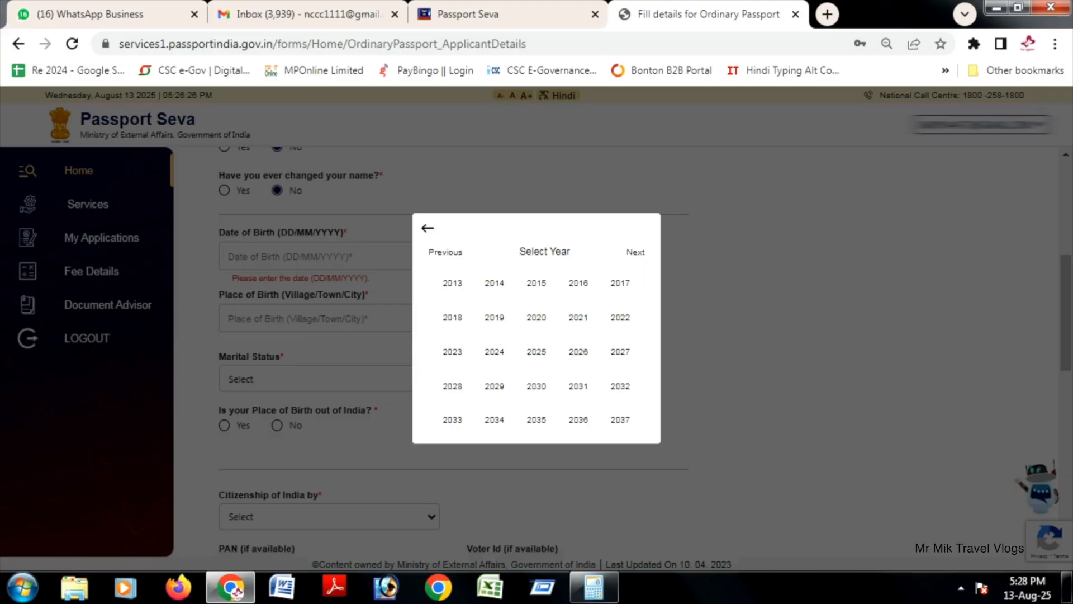
{"action": "left_click", "coordinate": [445, 252]}
{"action": "left_click", "coordinate": [453, 283]}
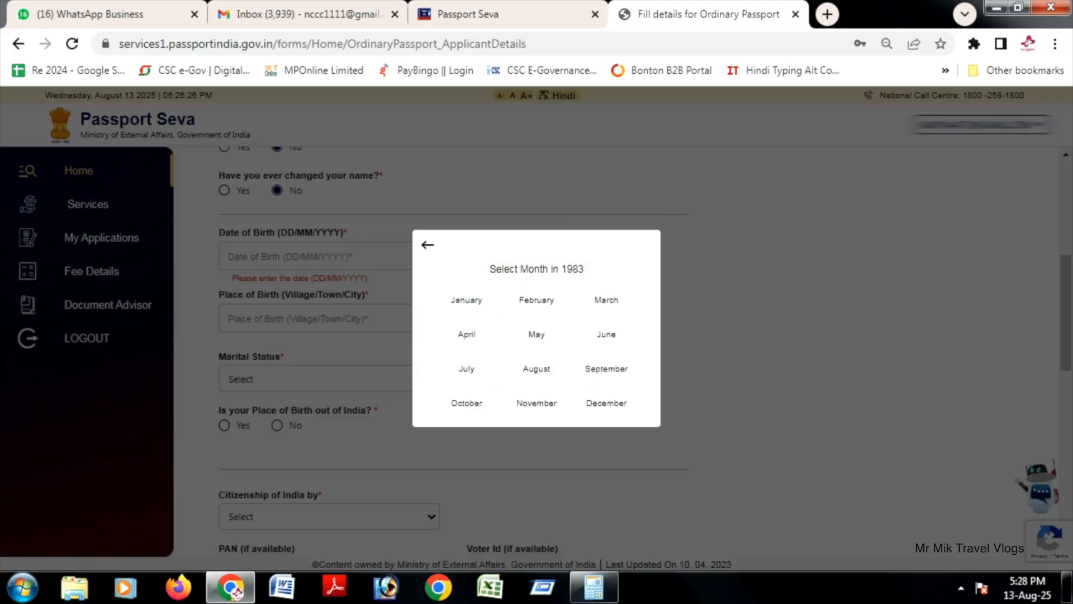
{"action": "left_click", "coordinate": [467, 300]}
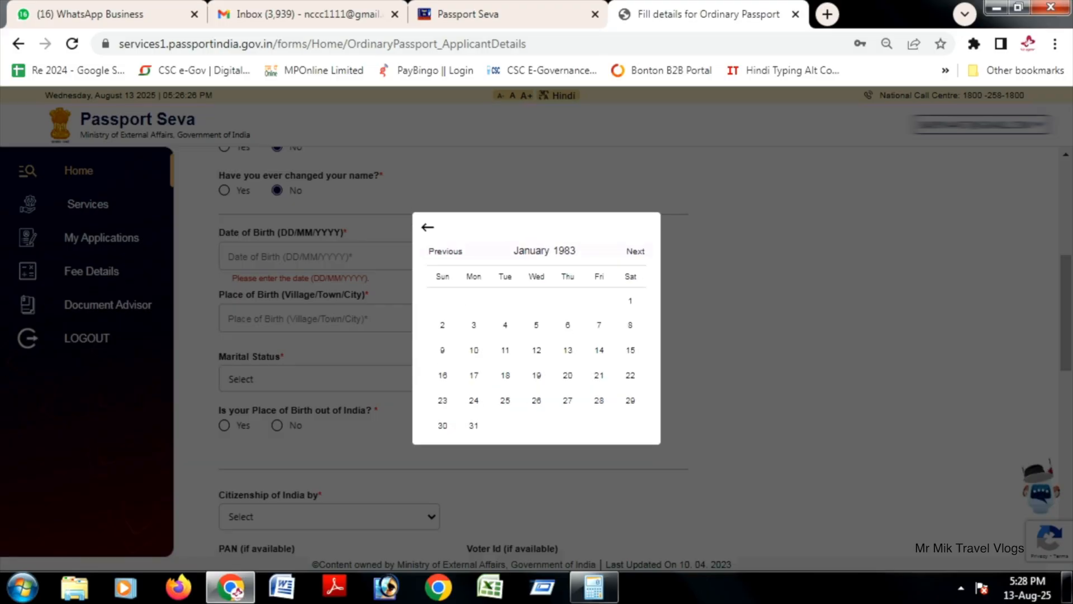
{"action": "left_click", "coordinate": [536, 401]}
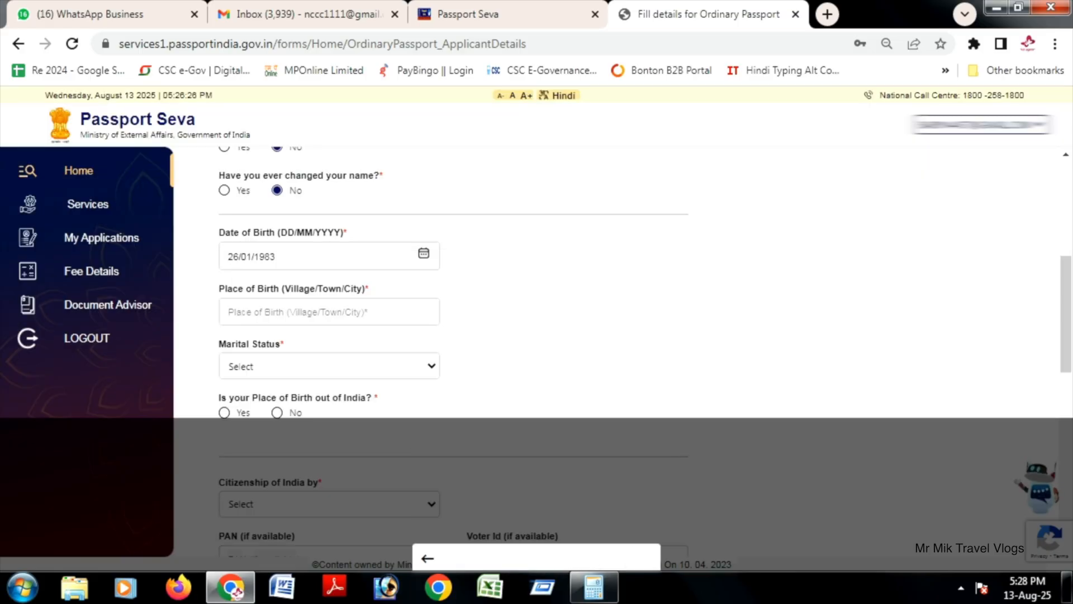
Step: Enter JABALPUR as the place of birth and set the marital status to Married
{"action": "left_click", "coordinate": [329, 312]}
{"action": "type", "text": "JA"}
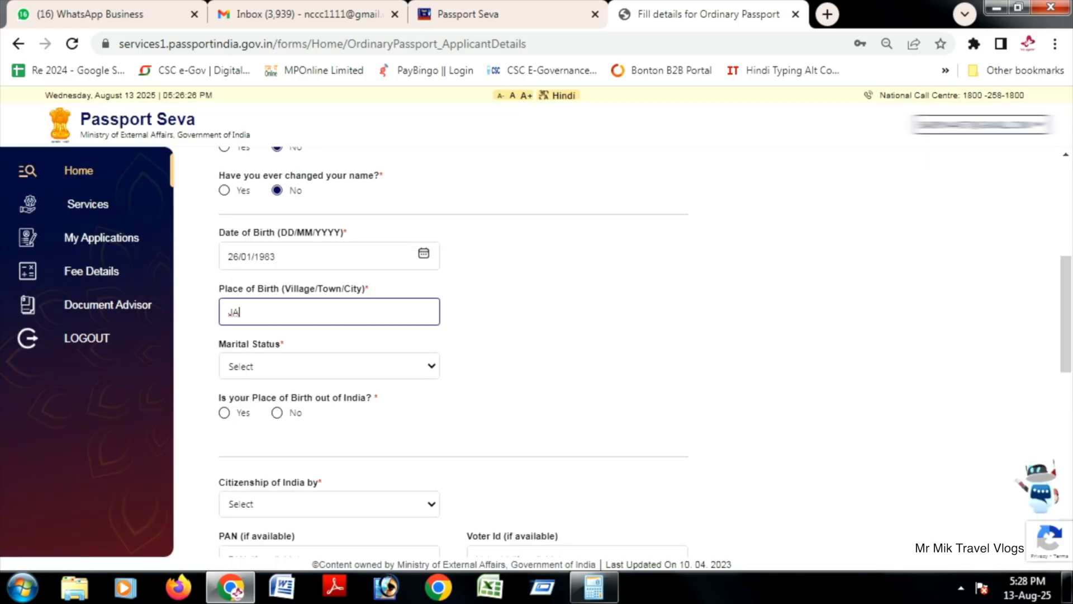
{"action": "type", "text": "BALPUR"}
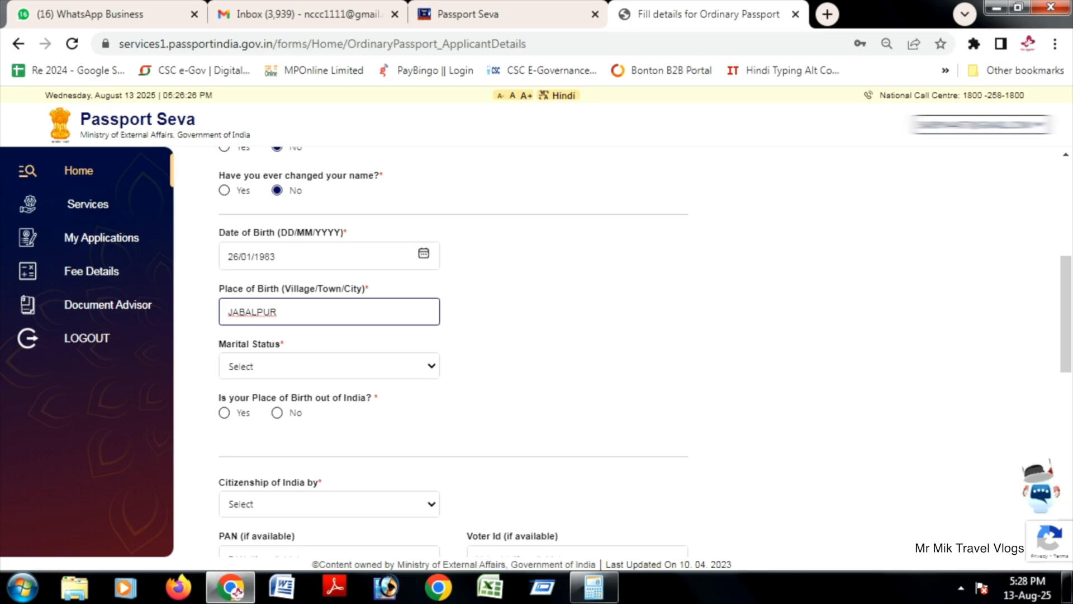
{"action": "key", "text": "ctrl+a"}
{"action": "type", "text": "KATANGI"}
{"action": "key", "text": "Tab"}
{"action": "key", "text": "space"}
{"action": "key", "text": "Down"}
{"action": "key", "text": "Down"}
{"action": "key", "text": "Return"}
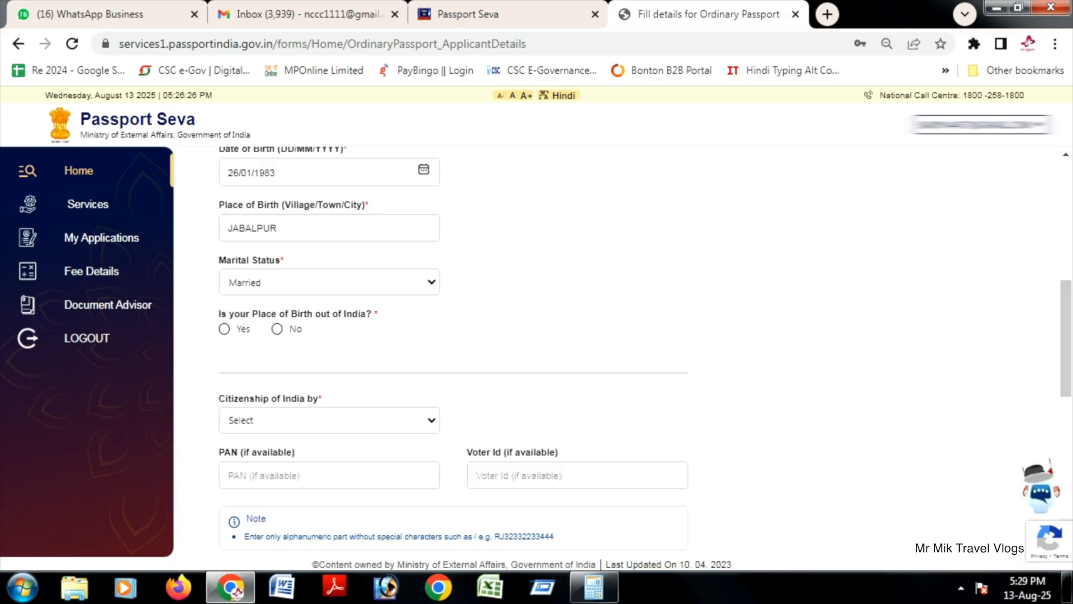
Step: Answer No to being born outside India and set the birth state to Madhya Pradesh and the district to Jabalpur
{"action": "left_click", "coordinate": [277, 329]}
{"action": "scroll", "coordinate": [454, 352], "scroll_direction": "down", "scroll_amount": 1}
{"action": "scroll", "coordinate": [454, 353], "scroll_direction": "down", "scroll_amount": 1}
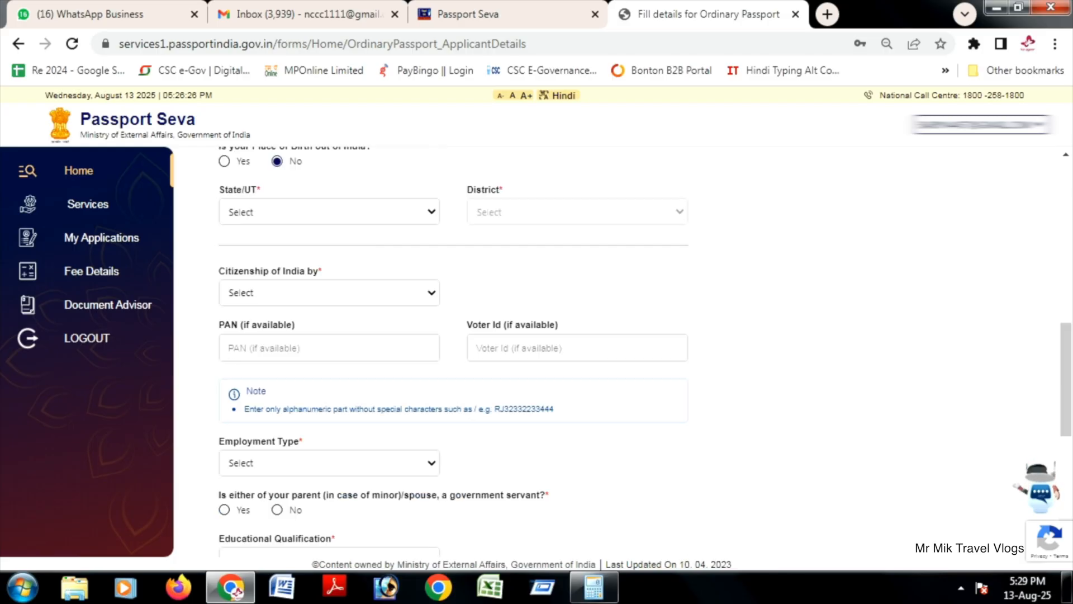
{"action": "left_click", "coordinate": [329, 211]}
{"action": "key", "text": "m"}
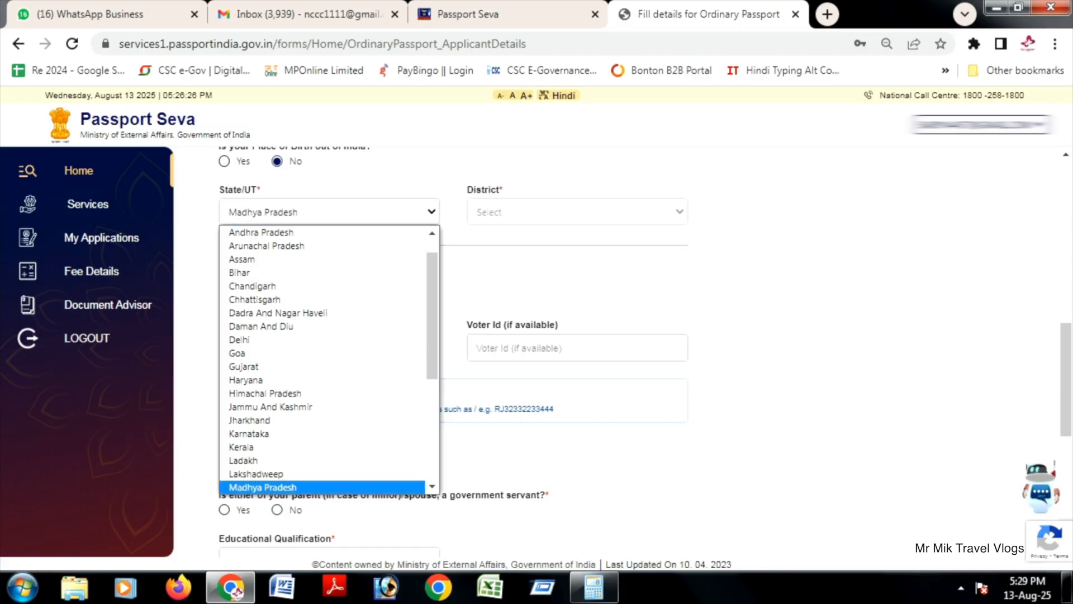
{"action": "key", "text": "Return"}
{"action": "left_click", "coordinate": [577, 212]}
{"action": "key", "text": "j"}
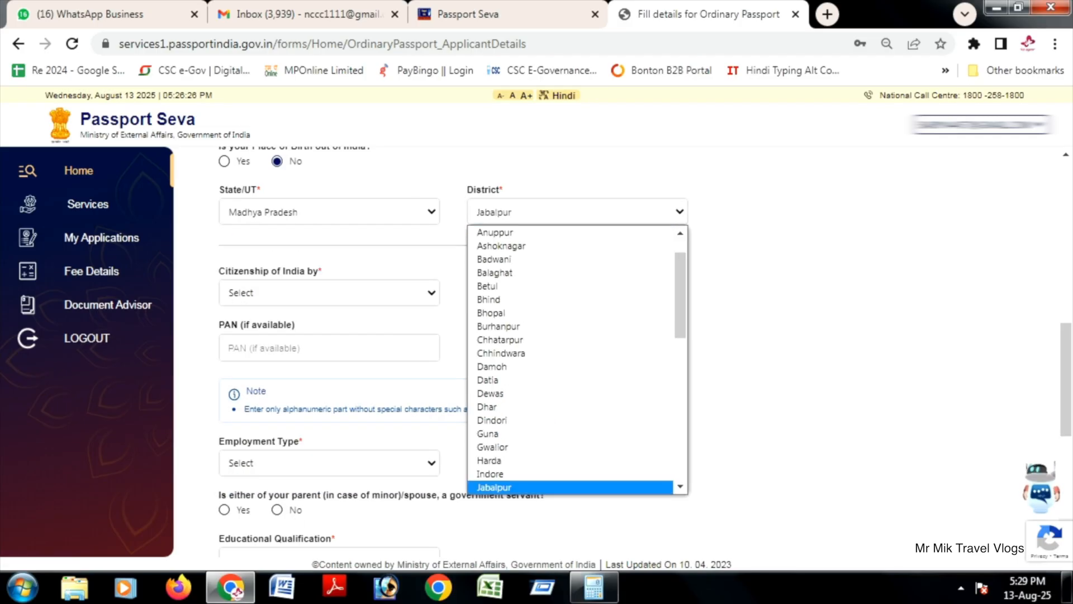
{"action": "key", "text": "Return"}
Step: Set Citizenship of India by to Birth and move past the PAN field to the Voter Id field
{"action": "left_click", "coordinate": [329, 293]}
{"action": "key", "text": "b"}
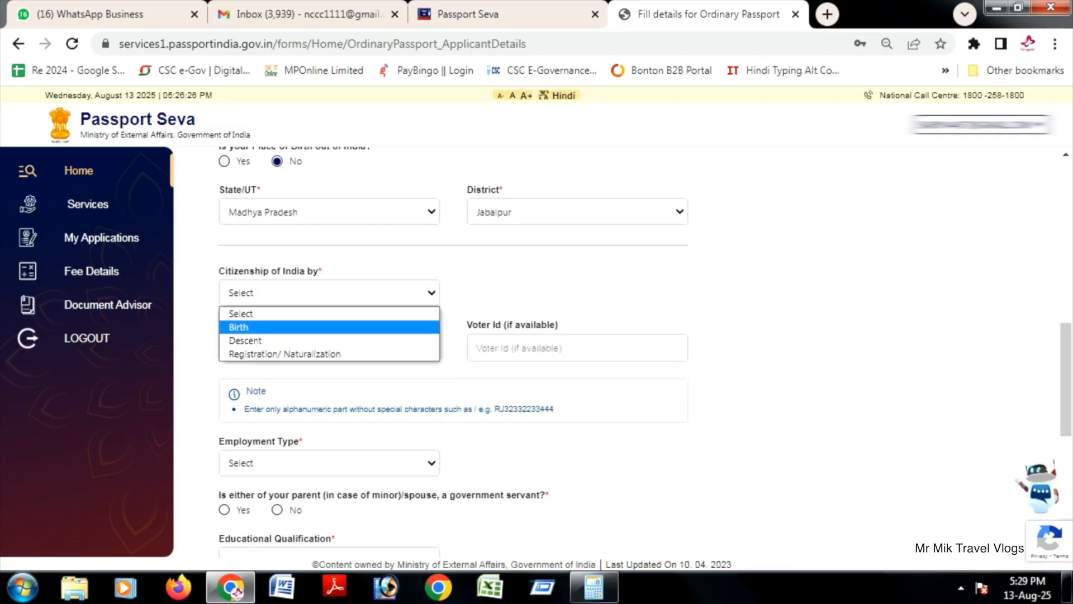
{"action": "key", "text": "Return"}
{"action": "key", "text": "Tab"}
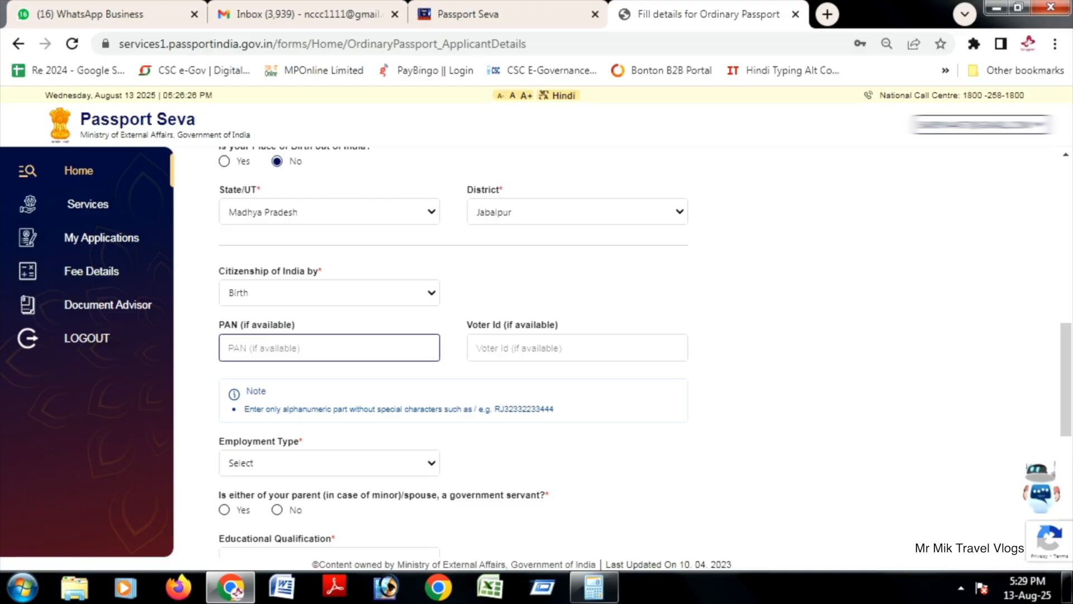
{"action": "key", "text": "Tab"}
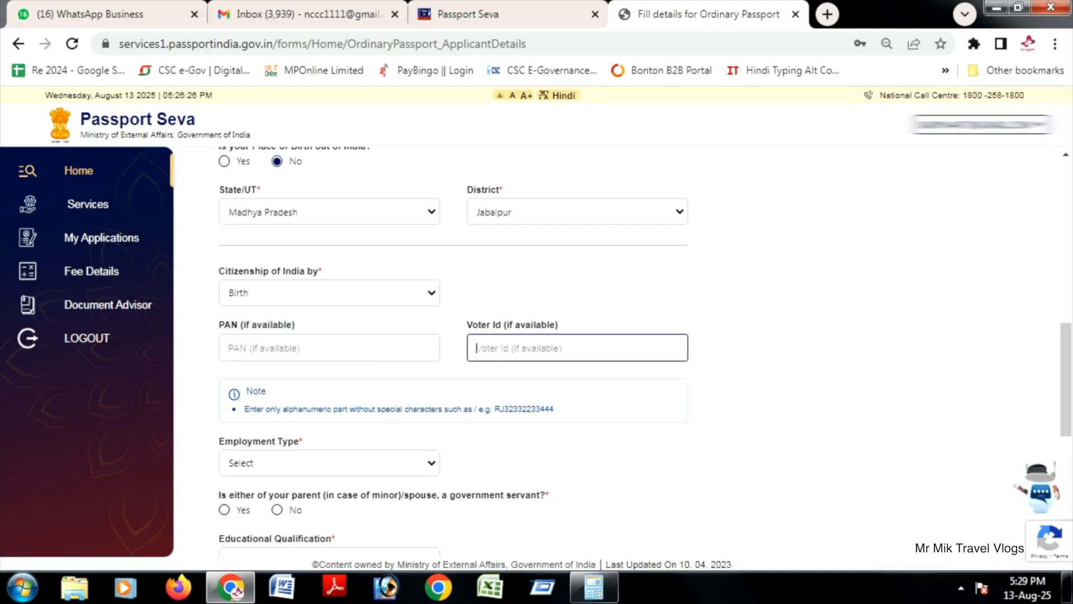
Step: Enter the applicant's PAN in the PAN (if available) field
{"action": "left_click", "coordinate": [330, 348]}
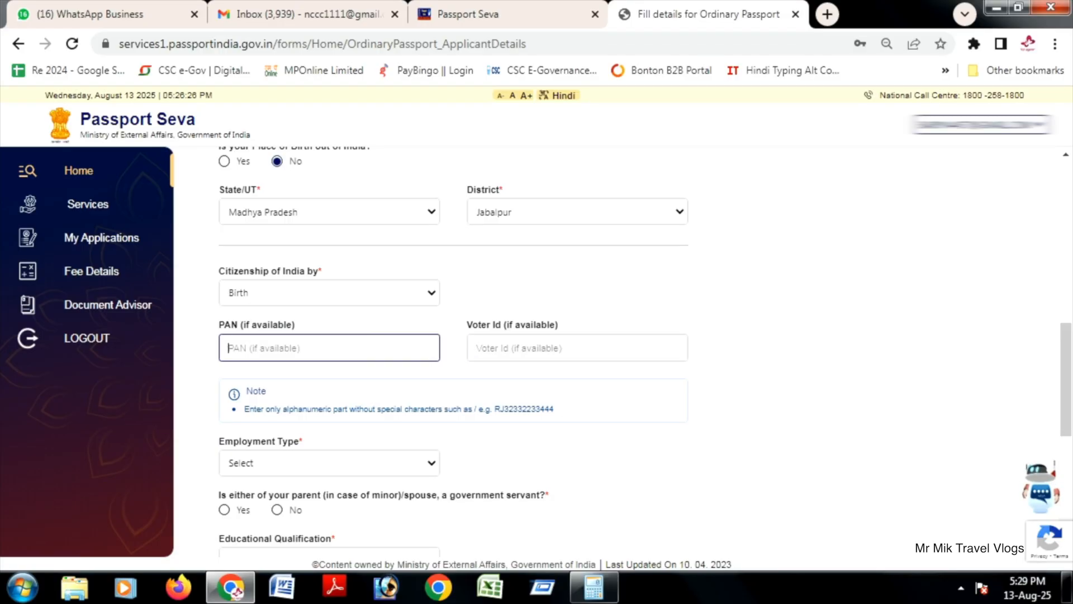
{"action": "type", "text": "B"}
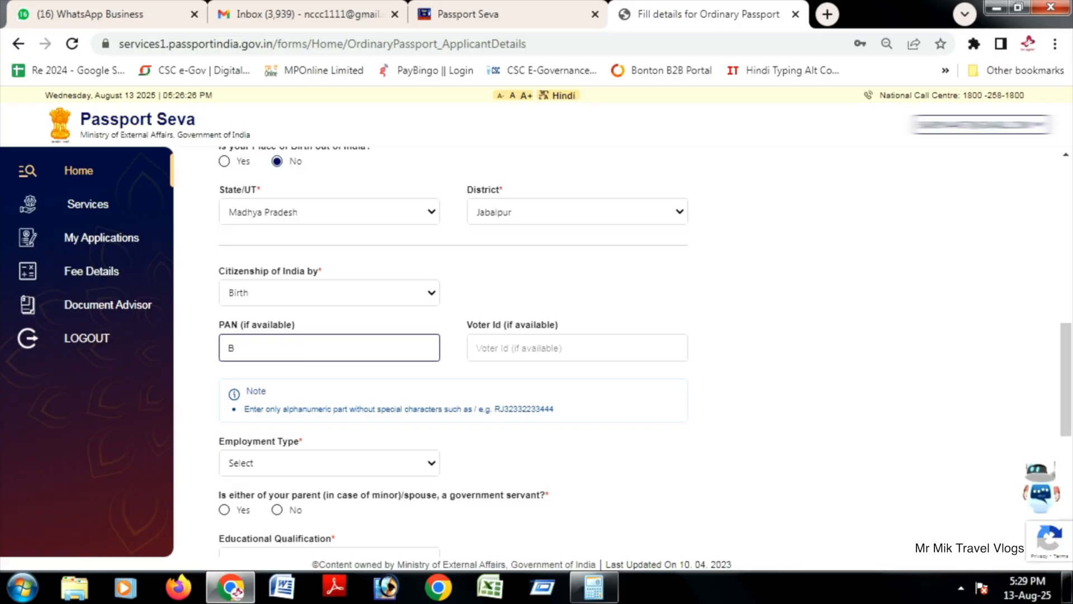
{"action": "type", "text": "B"}
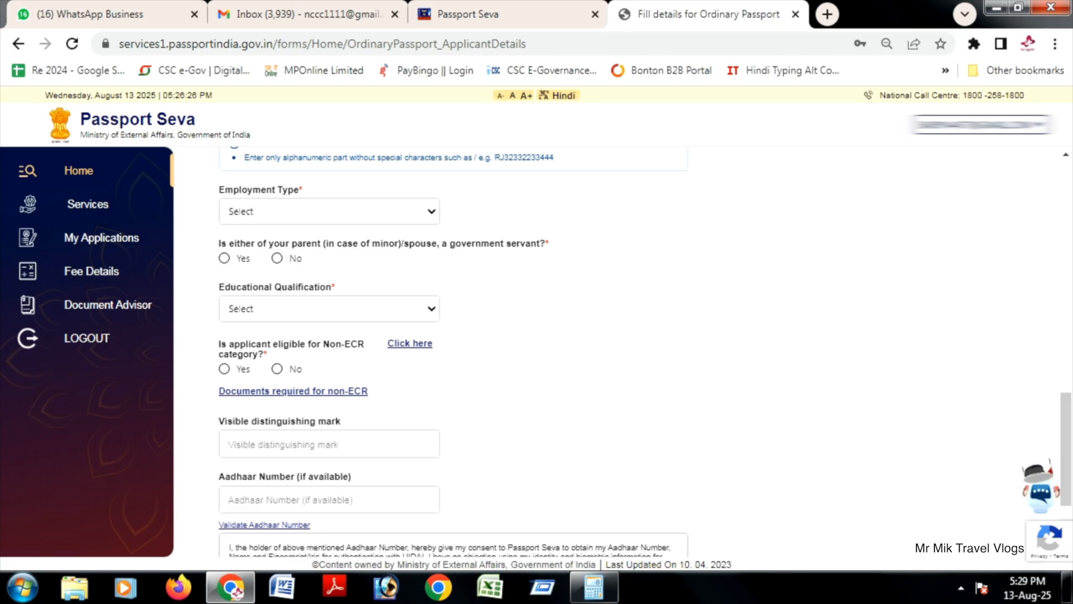
Step: Set the employment type to Self Employed and answer No to a parent or spouse being a government servant
{"action": "left_click", "coordinate": [329, 211]}
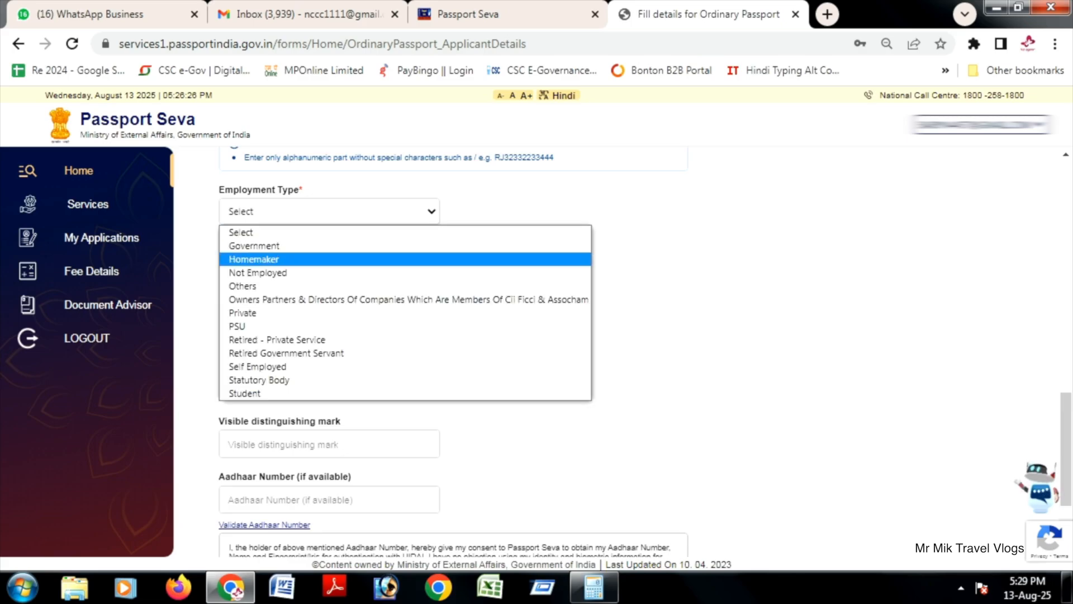
{"action": "left_click", "coordinate": [258, 366]}
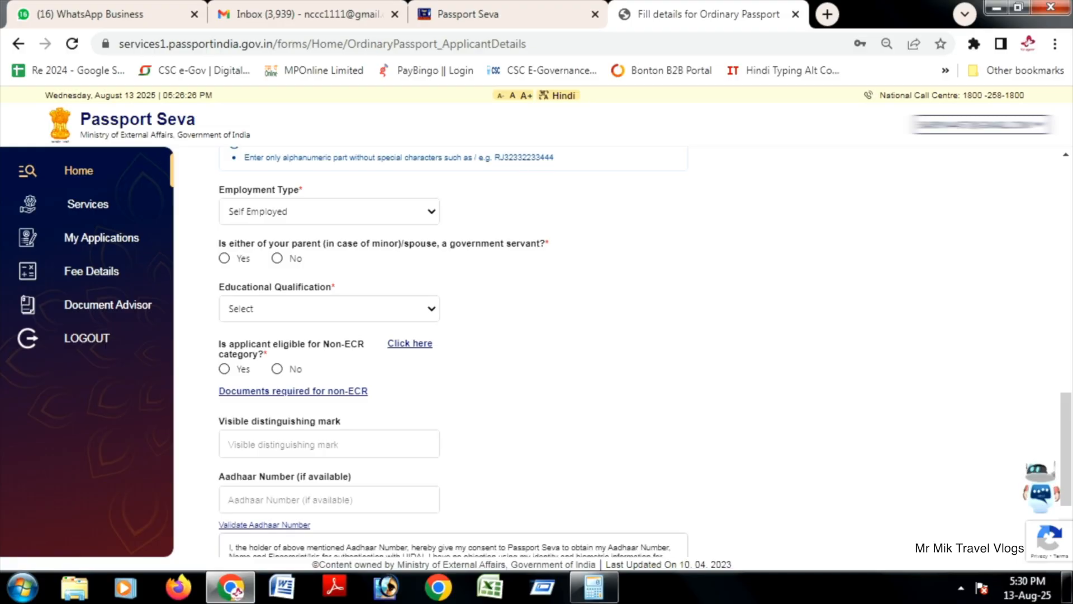
{"action": "left_click", "coordinate": [278, 258]}
Step: Set the educational qualification to 10th Pass And Above and highlight the Non-ECR category wording in the eligibility question
{"action": "left_click", "coordinate": [329, 309]}
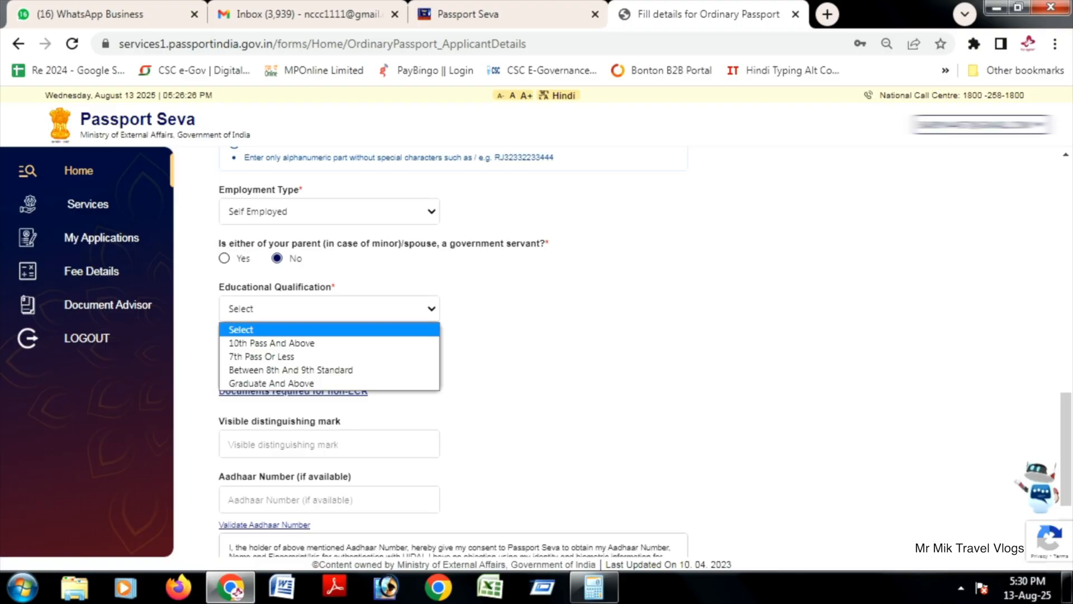
{"action": "key", "text": "Down"}
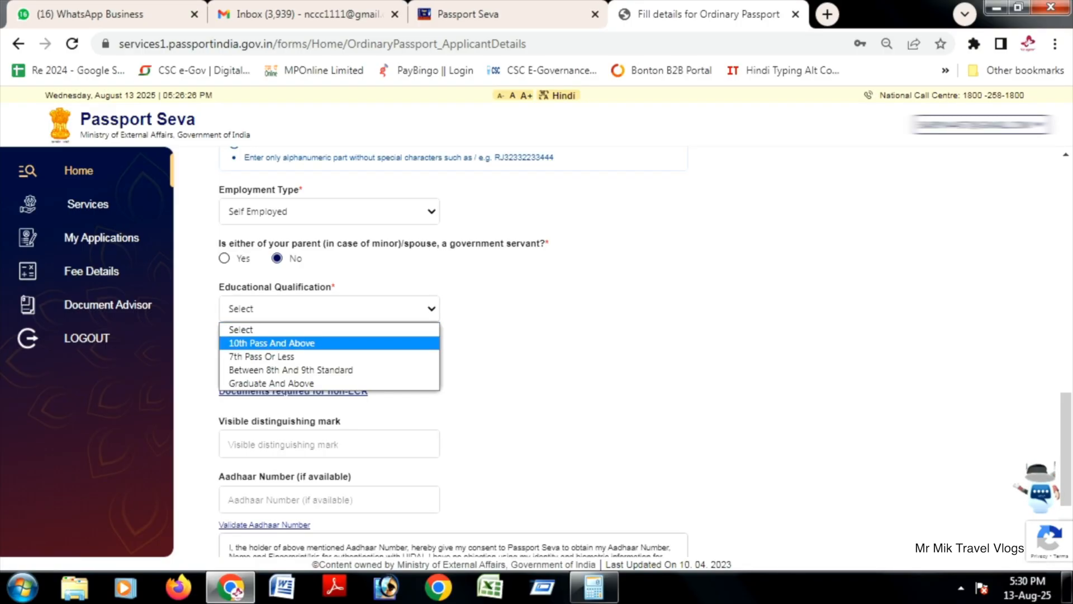
{"action": "key", "text": "Return"}
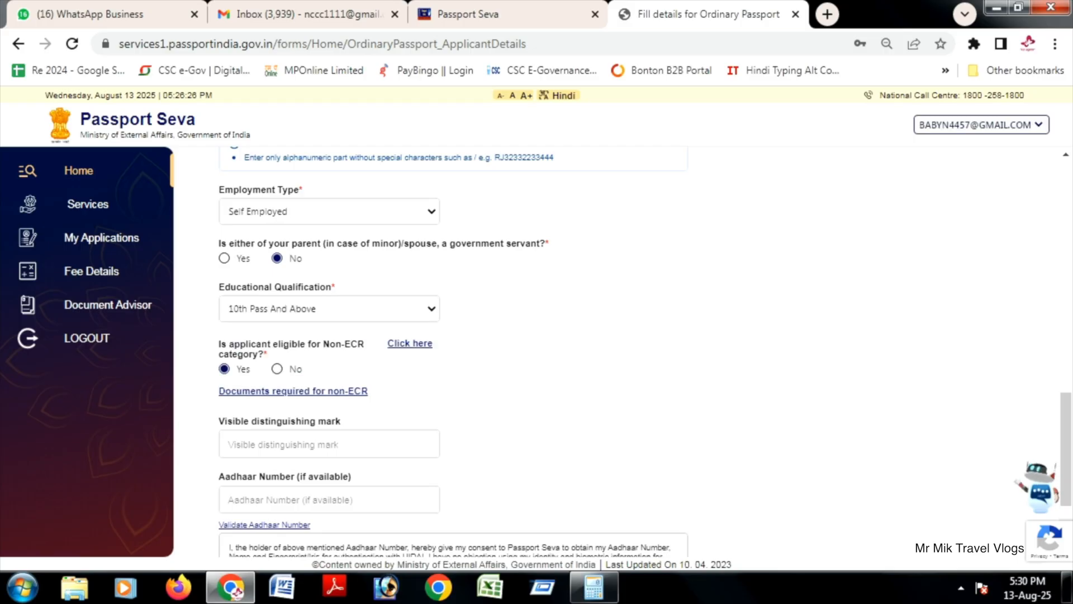
{"action": "left_click_drag", "start_coordinate": [323, 343], "coordinate": [268, 354]}
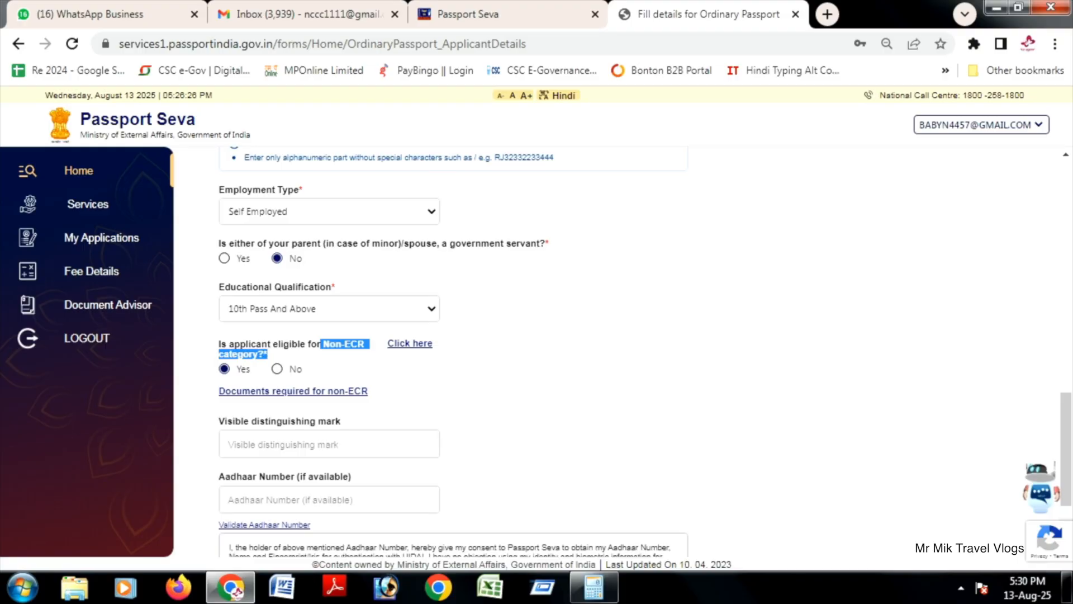
Step: Set the educational qualification to 7th Pass Or Less and highlight Non-ECR in the eligibility question
{"action": "left_click", "coordinate": [329, 309]}
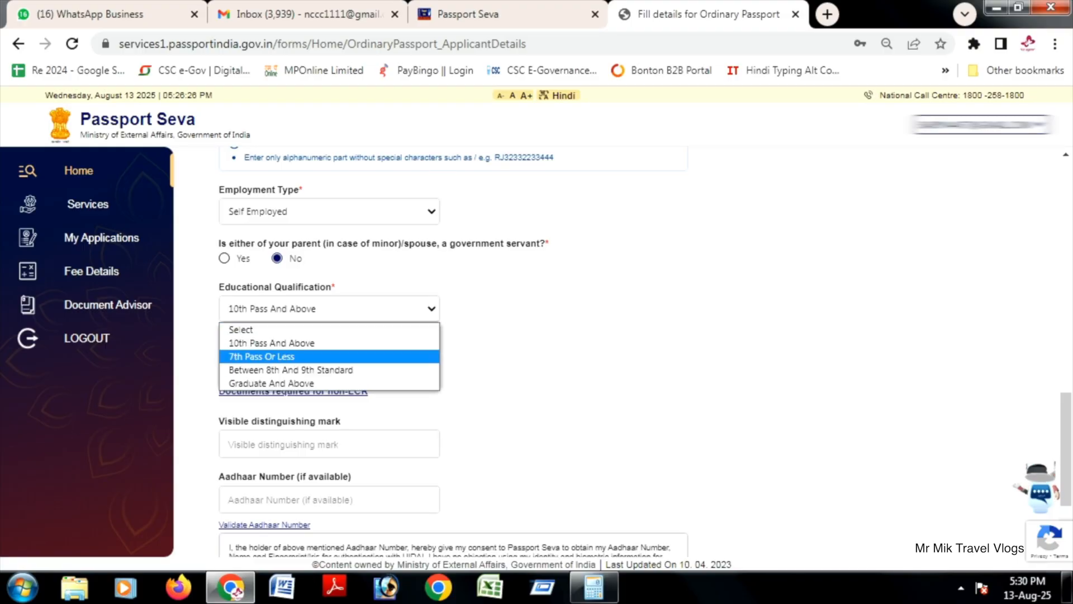
{"action": "left_click", "coordinate": [280, 356]}
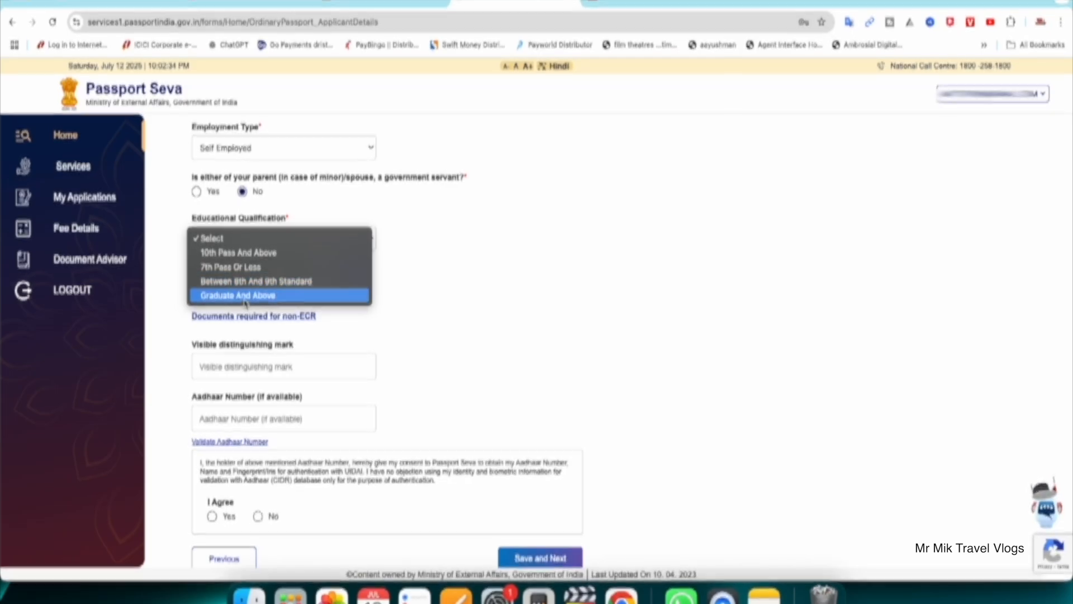
{"action": "left_click", "coordinate": [242, 269]}
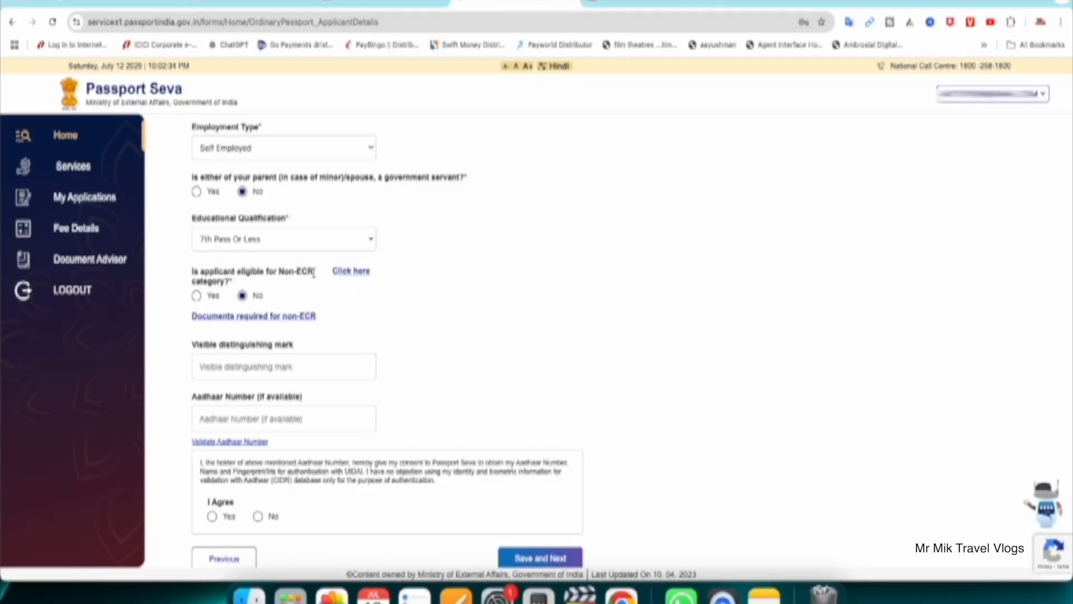
{"action": "left_click_drag", "start_coordinate": [279, 272], "coordinate": [306, 272]}
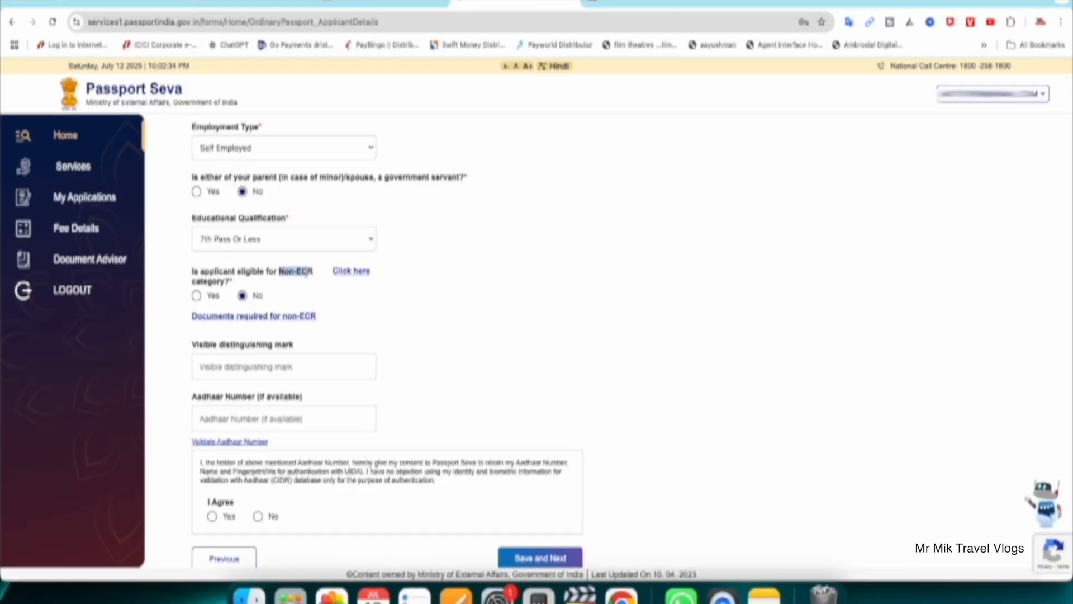
Step: Switch the educational qualification to 10th Pass And Above and answer Yes to Non-ECR eligibility
{"action": "left_click", "coordinate": [274, 240]}
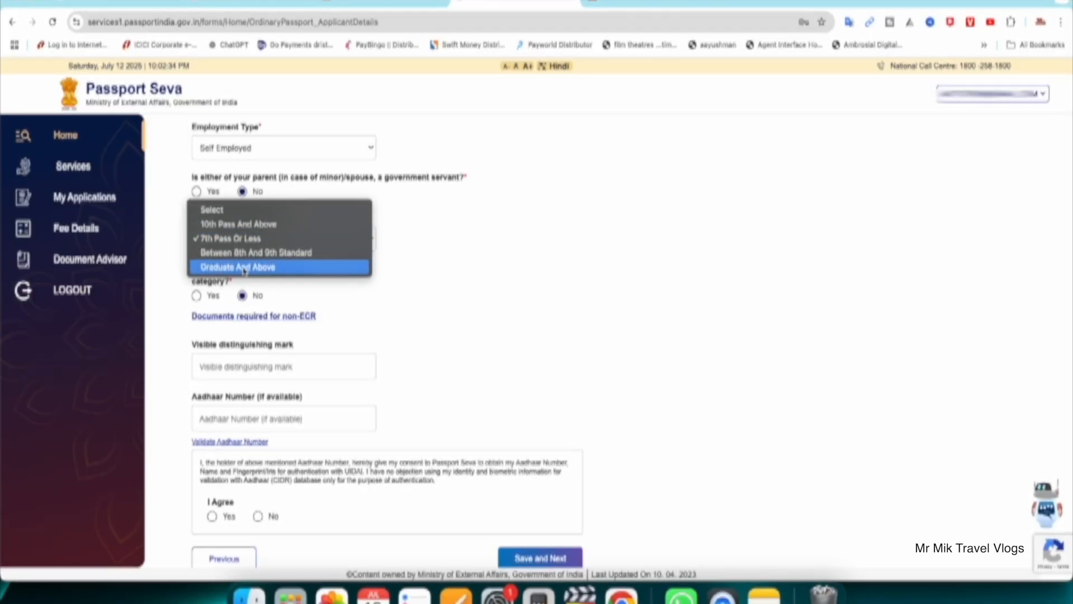
{"action": "left_click", "coordinate": [239, 223]}
{"action": "left_click", "coordinate": [197, 296]}
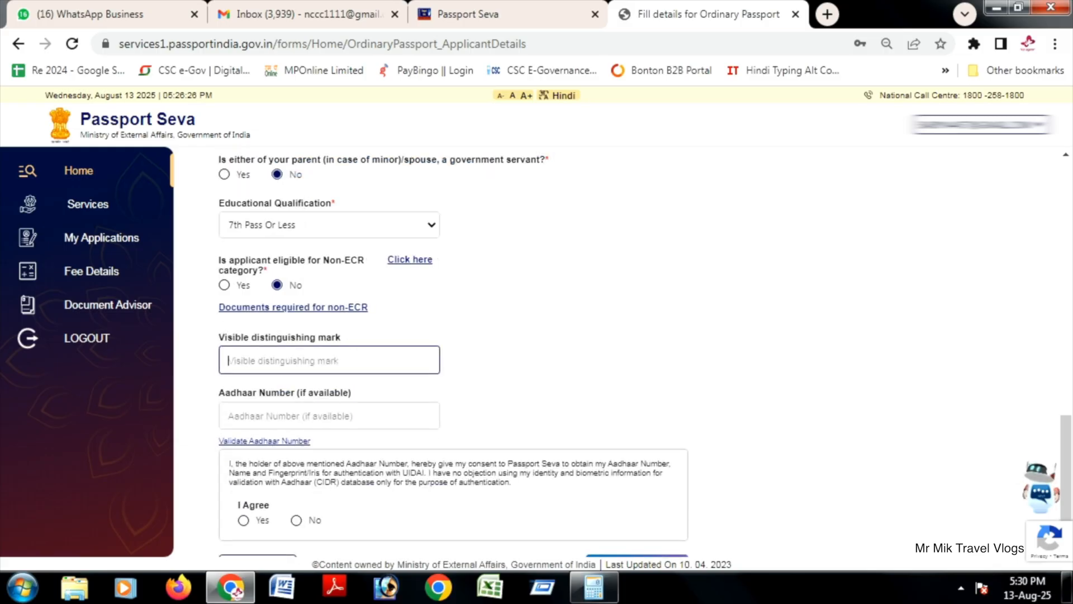
Step: Go to the Aadhaar Number field and answer Yes to the Aadhaar authentication consent
{"action": "scroll", "coordinate": [644, 354], "scroll_direction": "down", "scroll_amount": 1}
{"action": "left_click", "coordinate": [329, 366]}
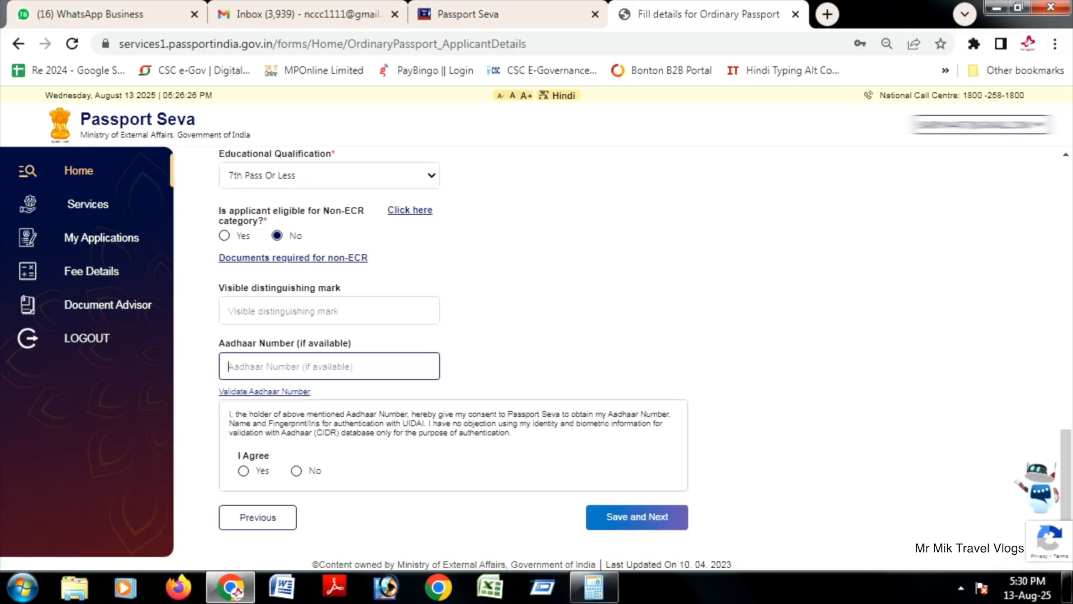
{"action": "left_click", "coordinate": [244, 471]}
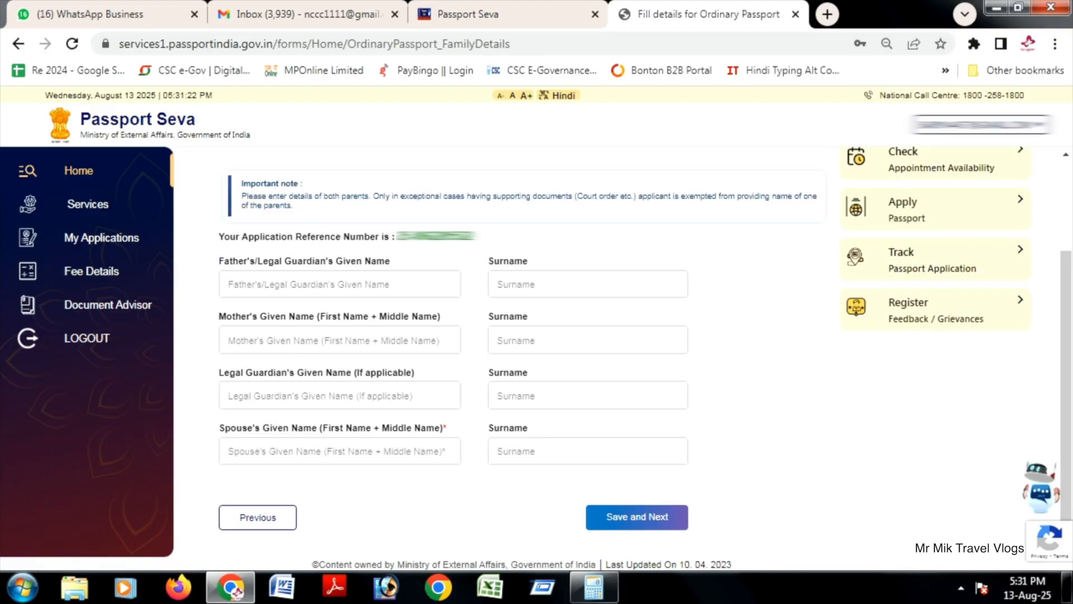
Step: Go through the given name and surname fields for the father, mother, legal guardian and spouse
{"action": "left_click", "coordinate": [339, 284]}
{"action": "left_click", "coordinate": [587, 284]}
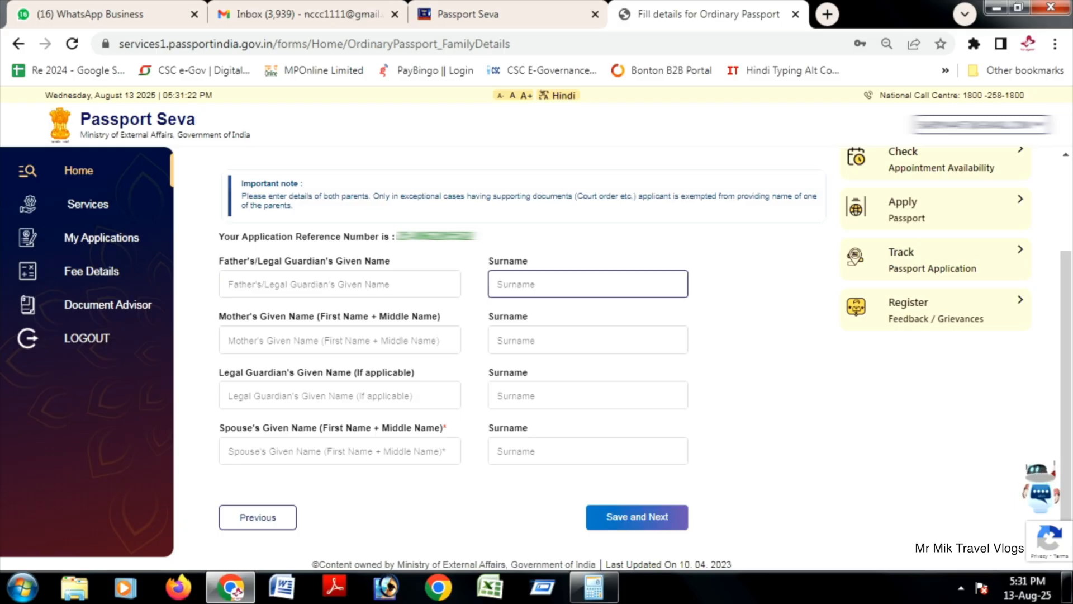
{"action": "left_click", "coordinate": [340, 340]}
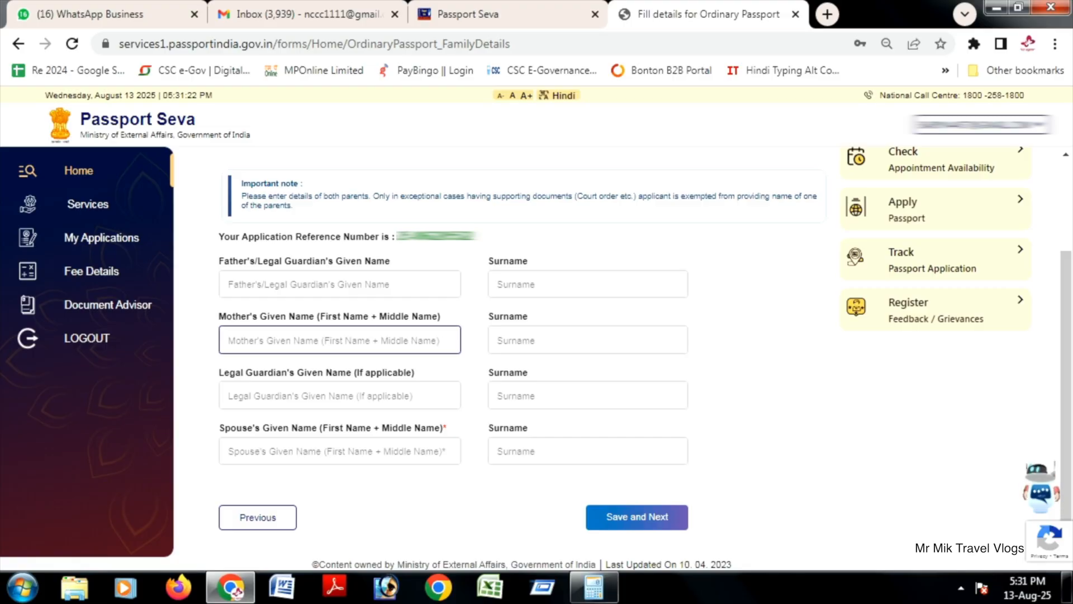
{"action": "left_click", "coordinate": [587, 339]}
{"action": "left_click", "coordinate": [339, 396]}
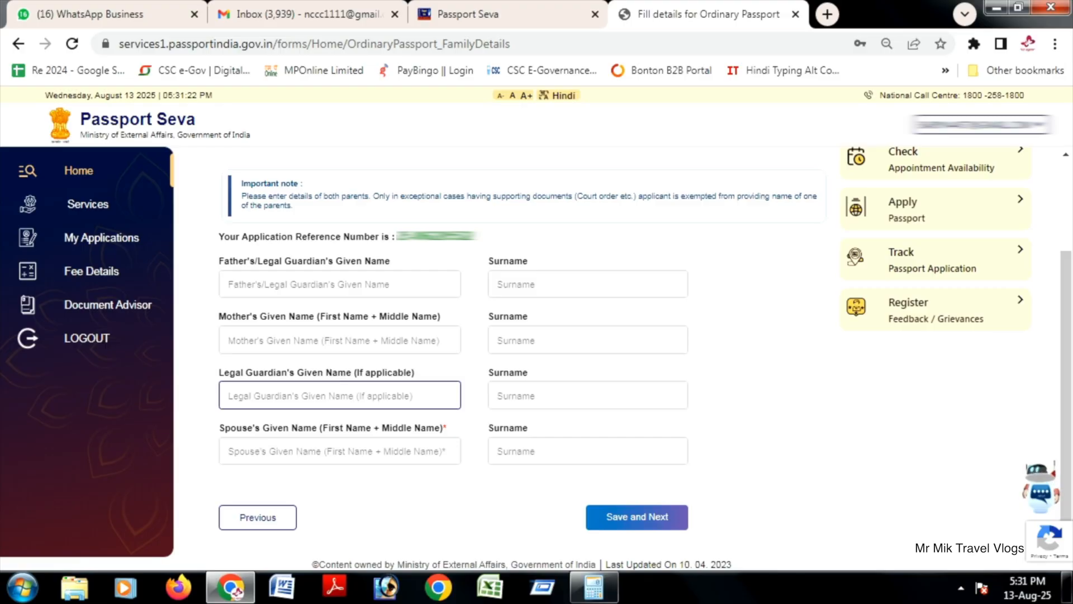
{"action": "left_click", "coordinate": [340, 451]}
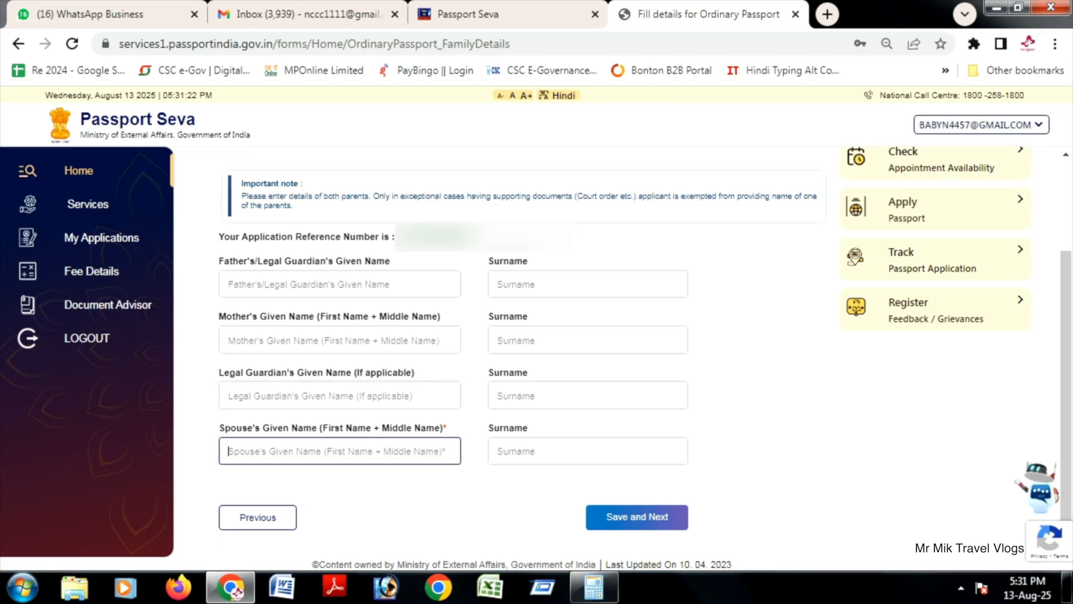
{"action": "left_click_drag", "start_coordinate": [320, 427], "coordinate": [434, 428]}
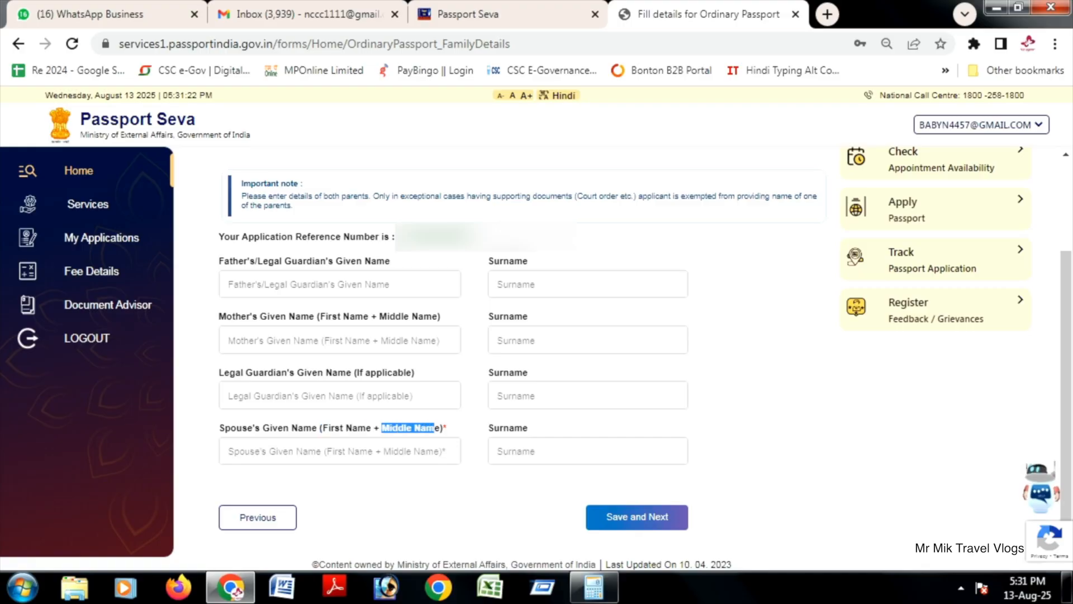
{"action": "left_click", "coordinate": [587, 451]}
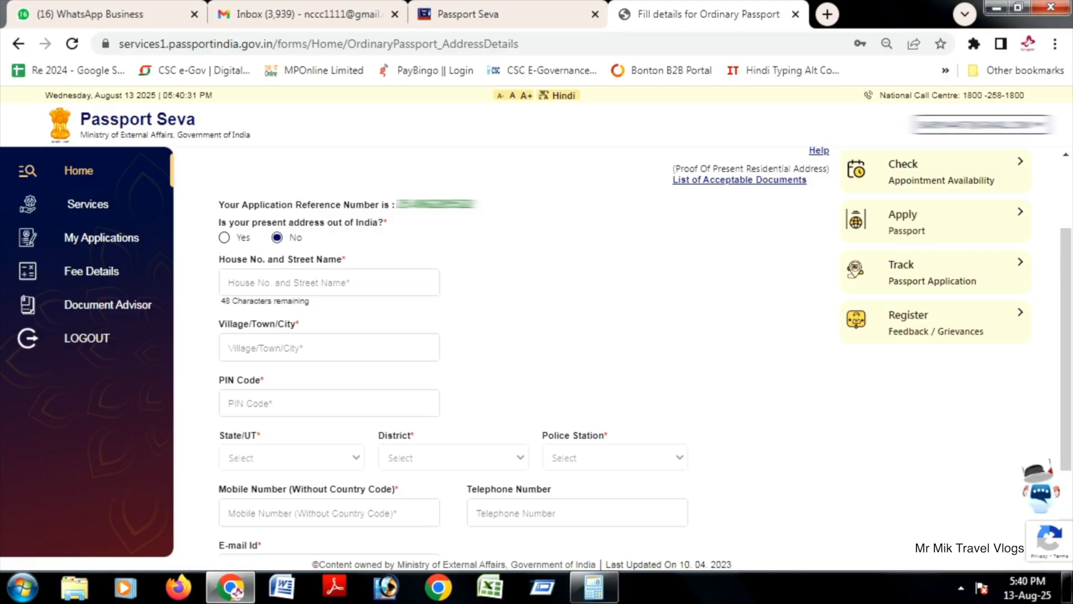
Step: Answer No to the present address being out of India and enter the applicant's house number and street name
{"action": "left_click", "coordinate": [277, 237]}
{"action": "left_click", "coordinate": [313, 282]}
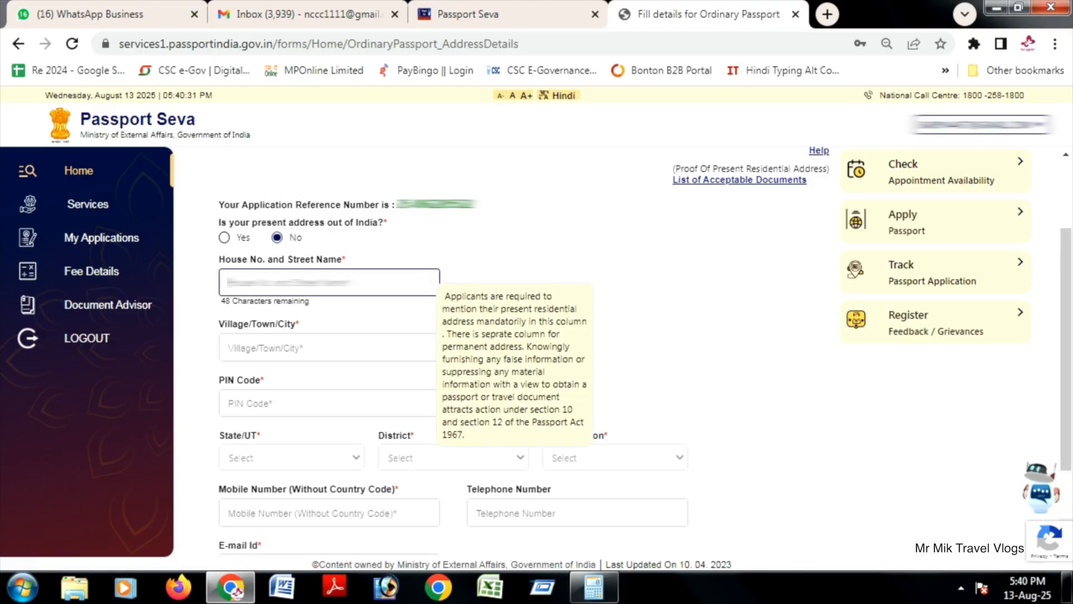
{"action": "double_click", "coordinate": [226, 300]}
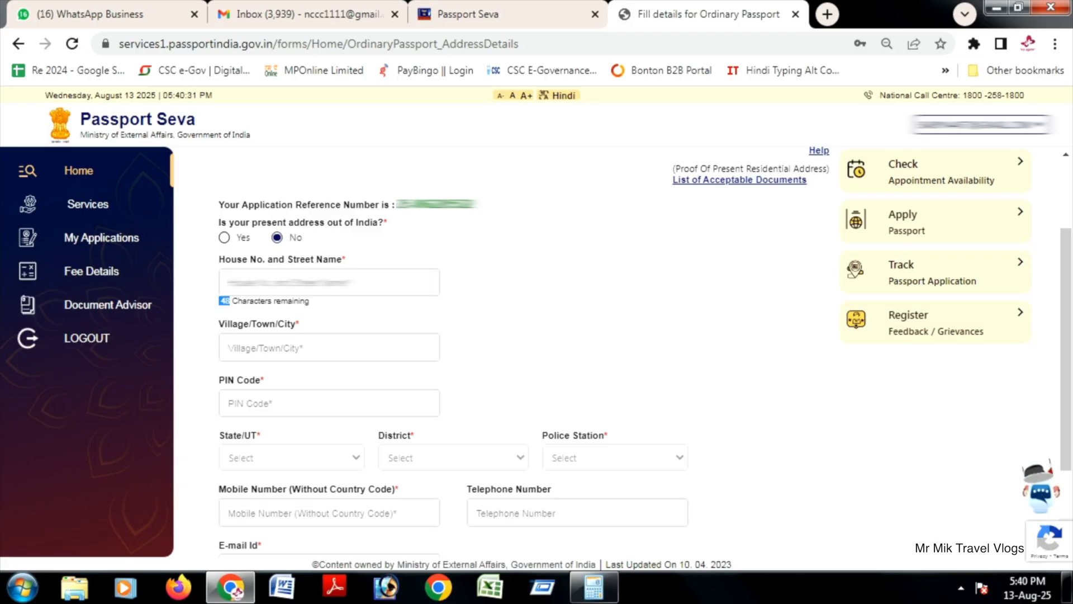
{"action": "left_click", "coordinate": [329, 282]}
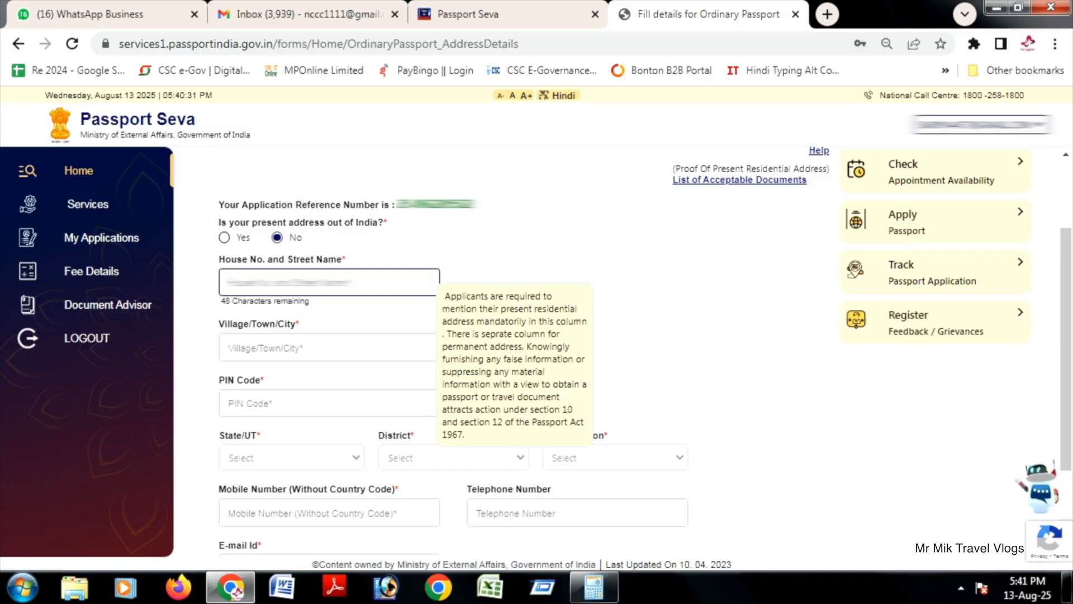
{"action": "type", "text": "2 WARD"}
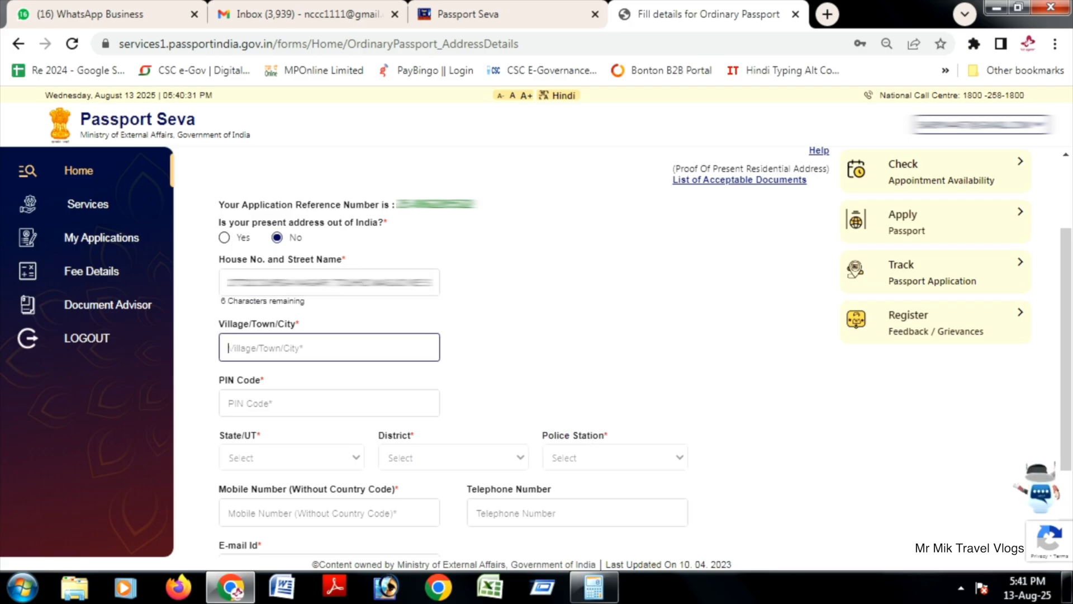
Step: Enter the village, town or city of the present address and advance to the postal PIN Code field
{"action": "type", "text": "JABALPUR"}
{"action": "key", "text": "Tab"}
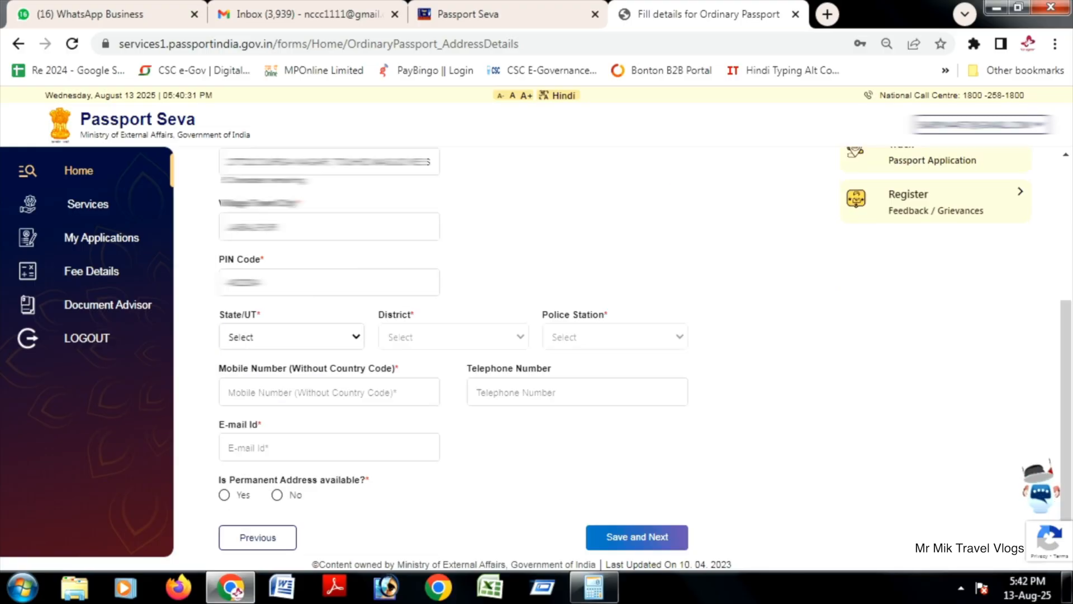
Step: Set the present address's state to Madhya Pradesh, district to Jabalpur and police station to ADHARTAL
{"action": "left_click", "coordinate": [292, 337]}
{"action": "left_click", "coordinate": [291, 371]}
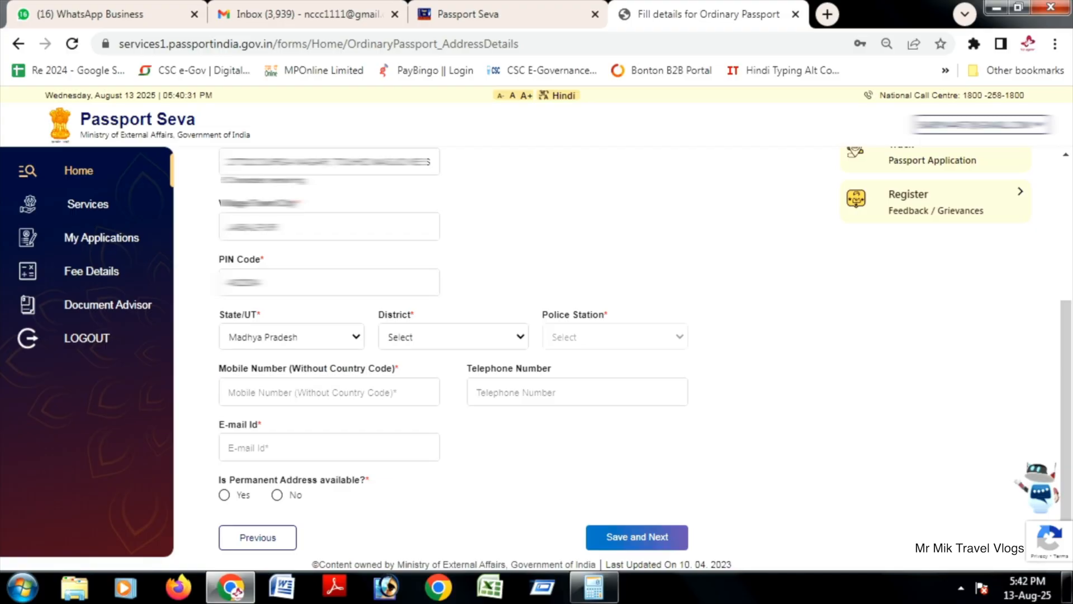
{"action": "left_click", "coordinate": [454, 336]}
{"action": "left_click", "coordinate": [453, 371]}
{"action": "left_click", "coordinate": [615, 337]}
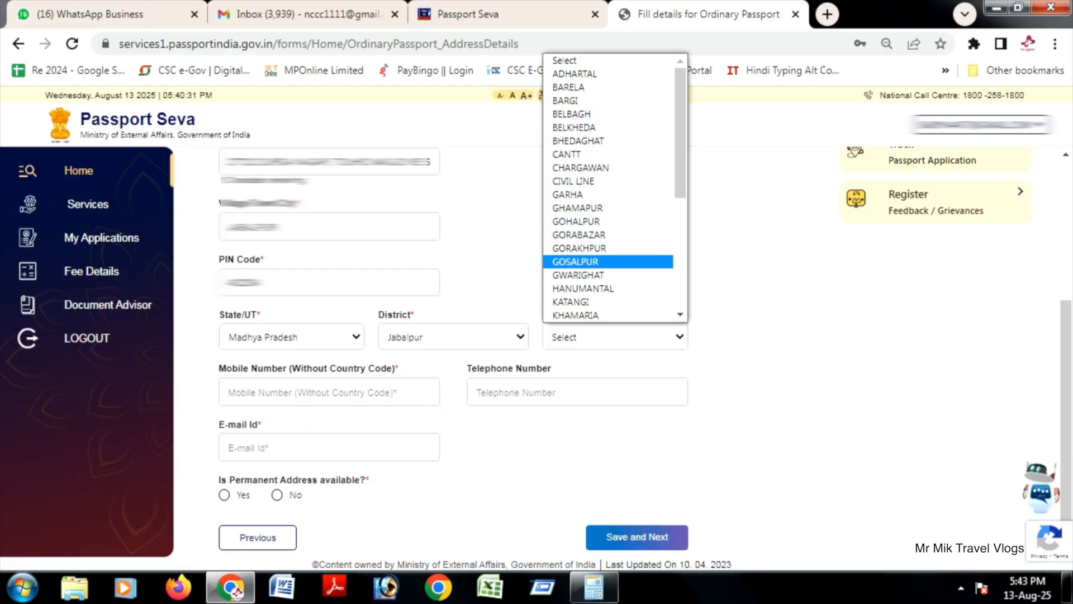
{"action": "left_click", "coordinate": [608, 61]}
Step: Enter the applicant's mobile number and e-mail address in the present address details
{"action": "left_click", "coordinate": [329, 392]}
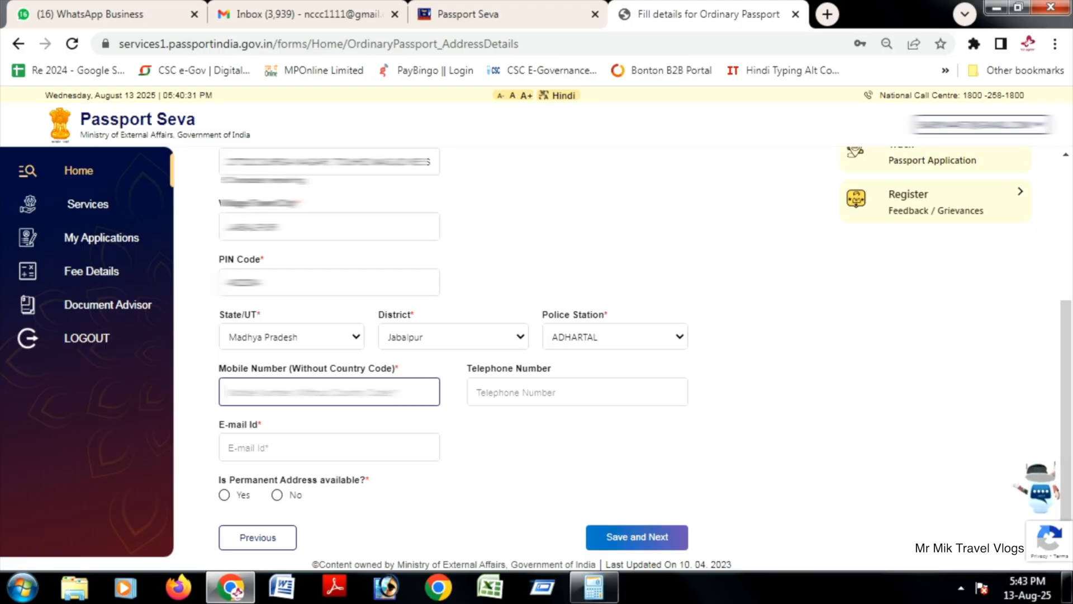
{"action": "type", "text": "942"}
{"action": "left_click", "coordinate": [329, 448]}
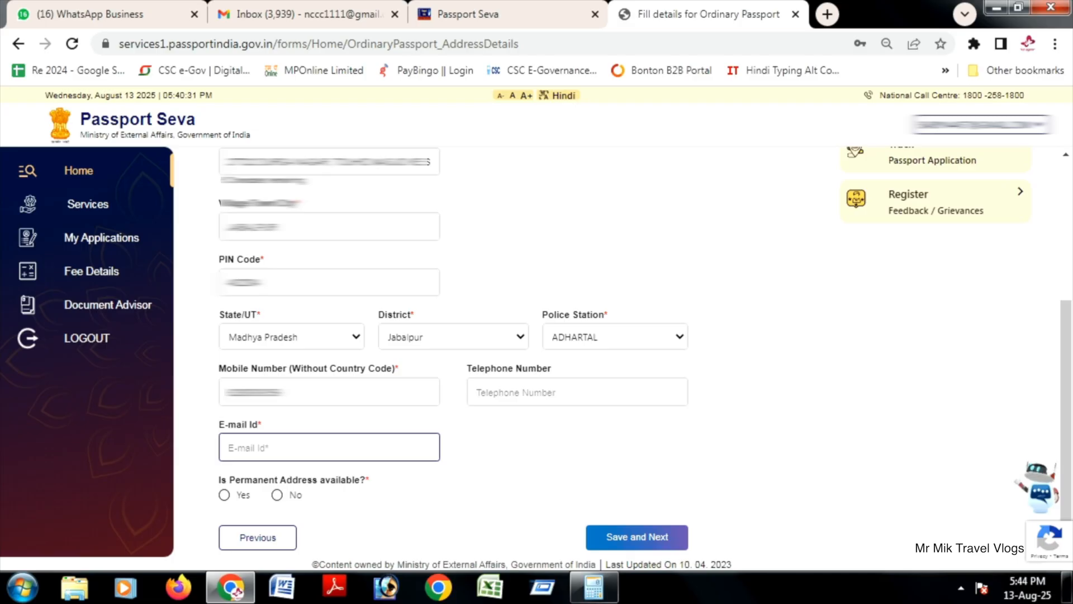
{"action": "key", "text": "ctrl+a"}
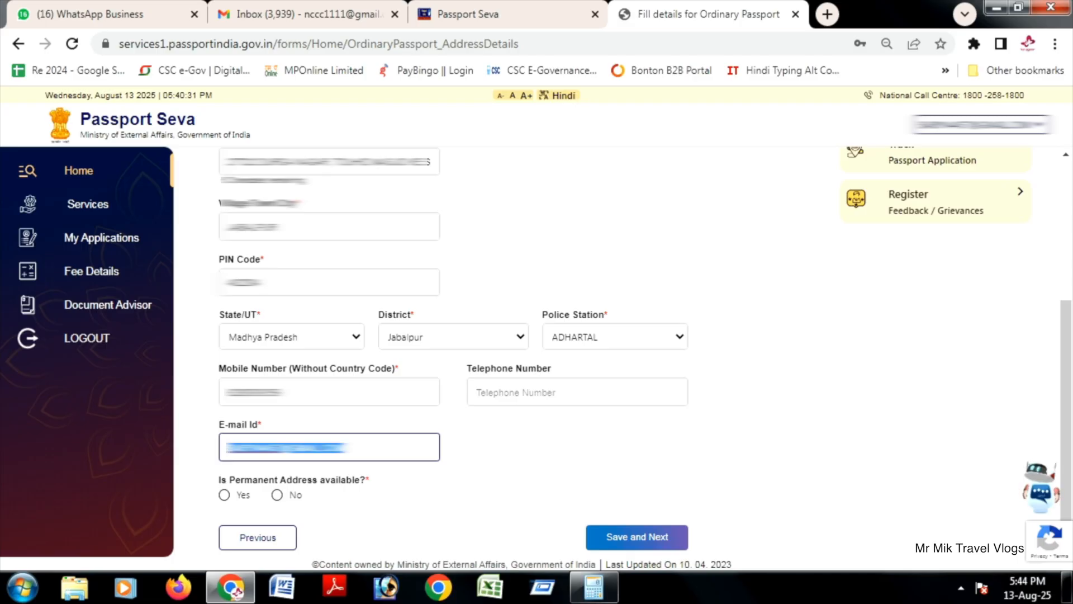
Step: Answer Yes to a permanent address being available and Yes to it being the same as the present address
{"action": "left_click", "coordinate": [224, 494]}
{"action": "scroll", "coordinate": [453, 358], "scroll_direction": "down", "scroll_amount": 1}
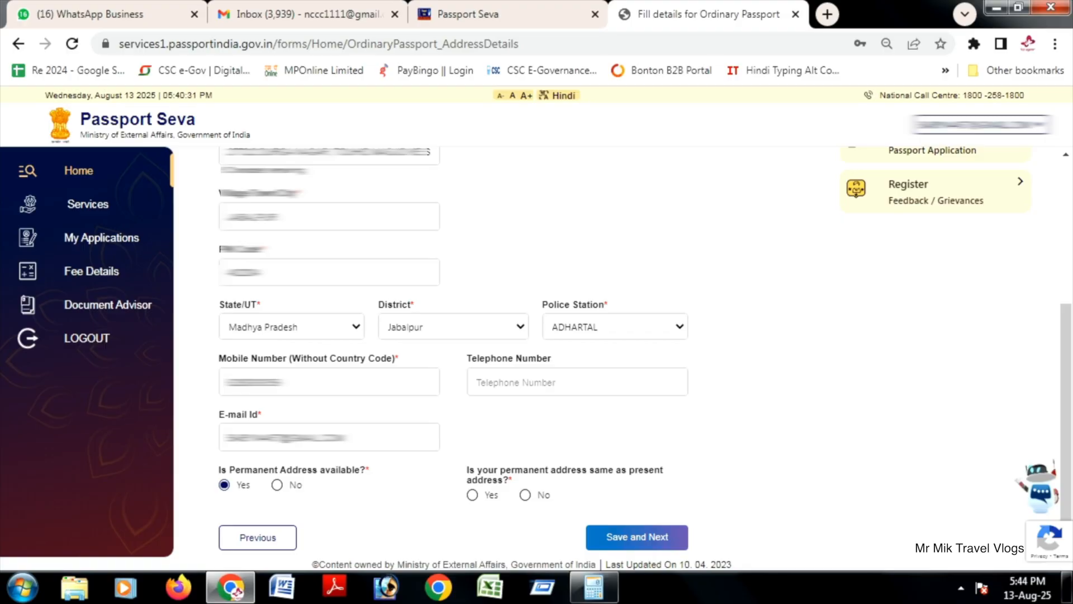
{"action": "left_click", "coordinate": [472, 494]}
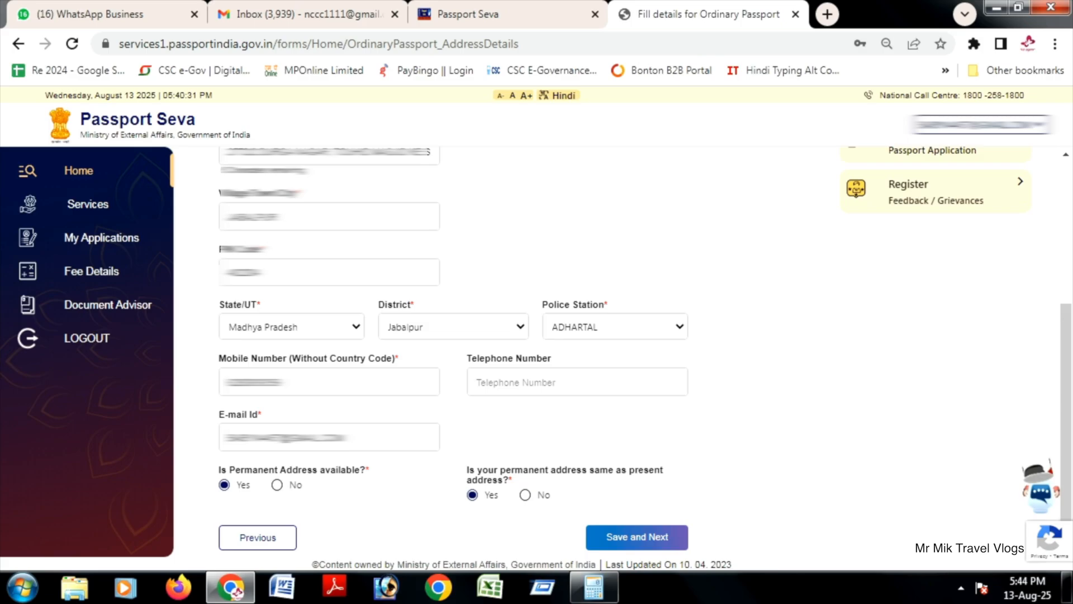
Step: Save the address details and go to the Name And Address field of the emergency contact
{"action": "left_click", "coordinate": [638, 536]}
{"action": "left_click", "coordinate": [618, 222]}
{"action": "left_click", "coordinate": [454, 324]}
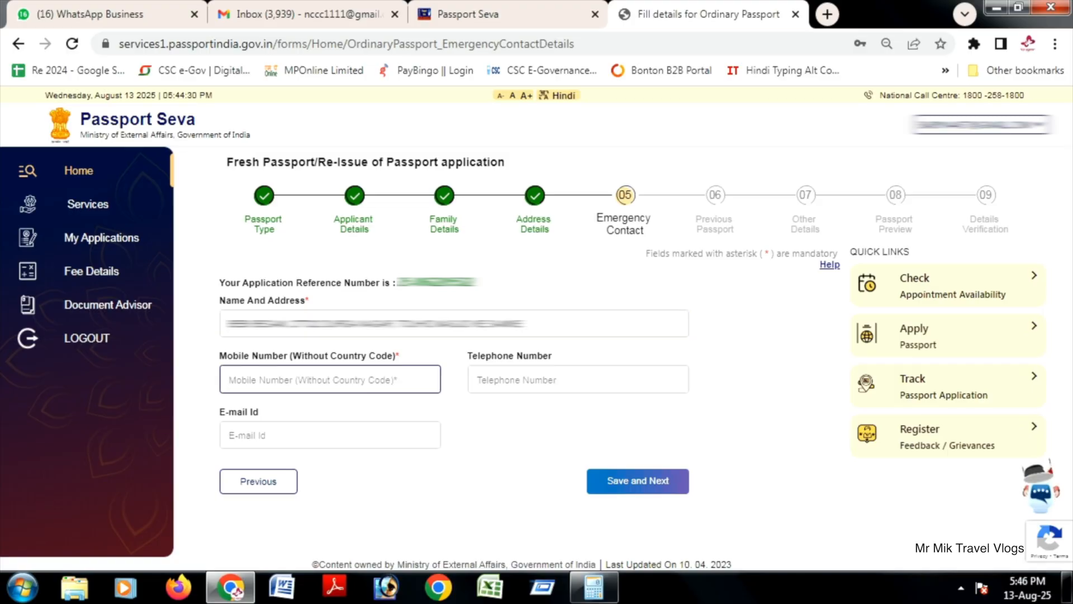
Step: Enter the emergency contact's mobile number and save the emergency contact details
{"action": "left_click", "coordinate": [235, 380]}
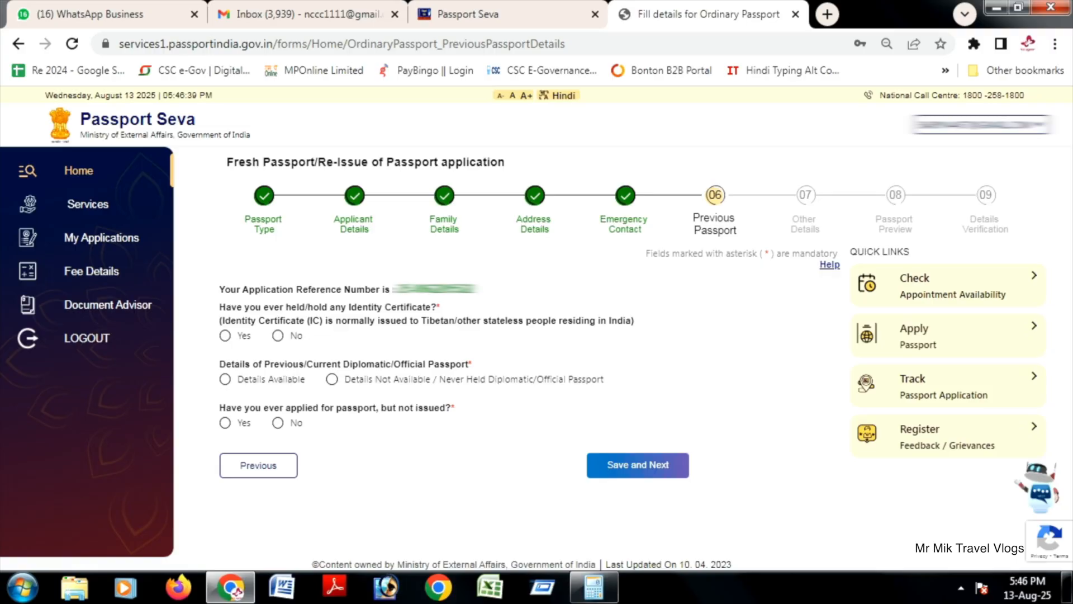
Step: Answer No to Identity Certificate, Never Held Diplomatic/Official Passport and No to applied but not issued, and save the previous passport details
{"action": "left_click", "coordinate": [278, 336]}
{"action": "left_click", "coordinate": [332, 379]}
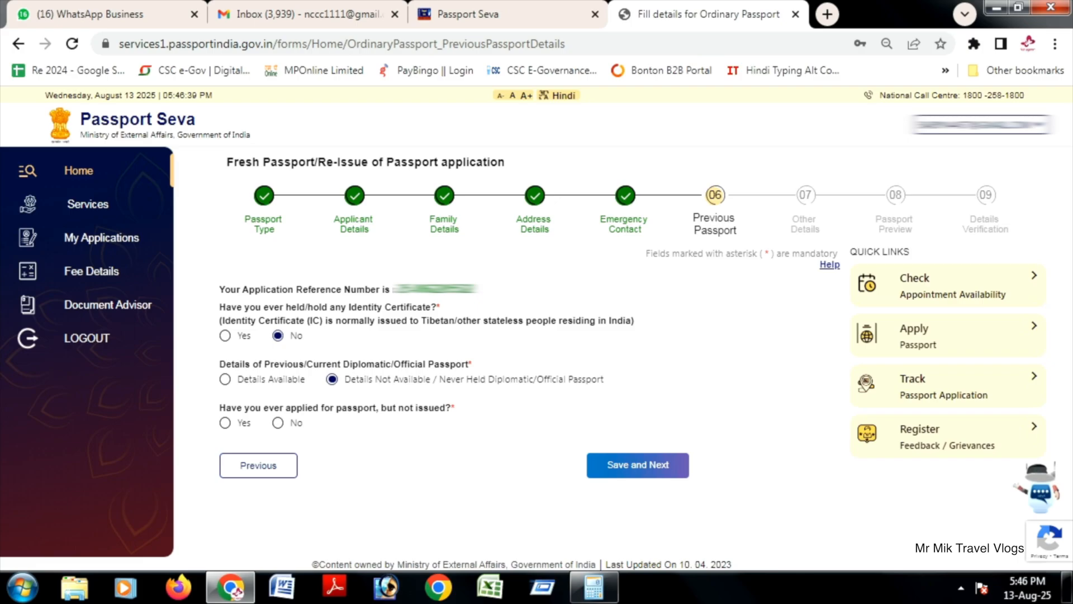
{"action": "left_click", "coordinate": [278, 423]}
{"action": "left_click", "coordinate": [637, 465]}
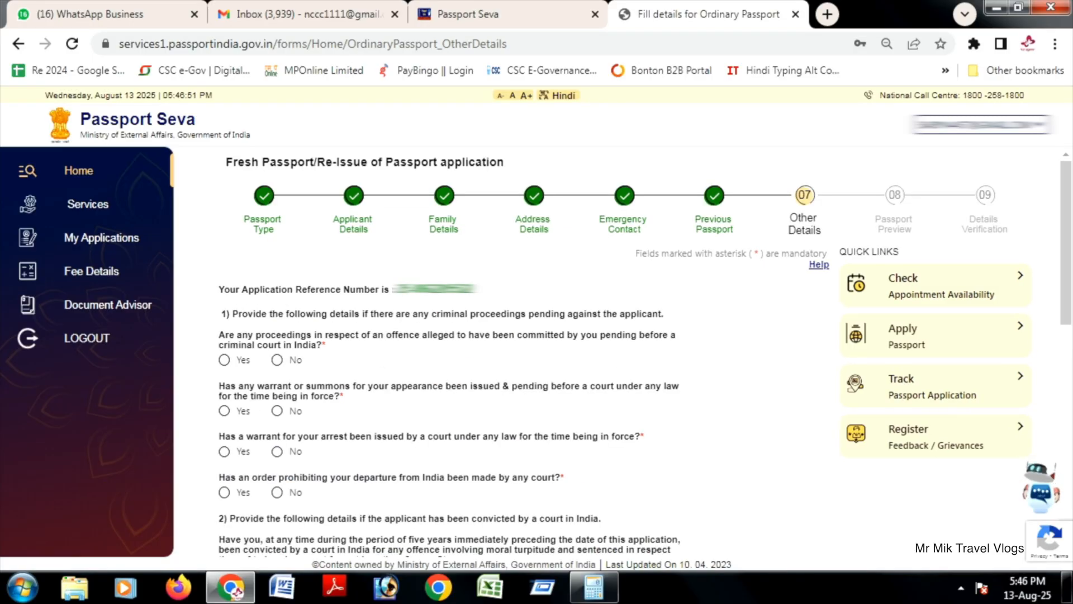
Step: Answer No to the four questions on pending criminal proceedings and to the question on conviction by a court in India
{"action": "left_click", "coordinate": [277, 360]}
{"action": "scroll", "coordinate": [277, 360], "scroll_direction": "down", "scroll_amount": 1}
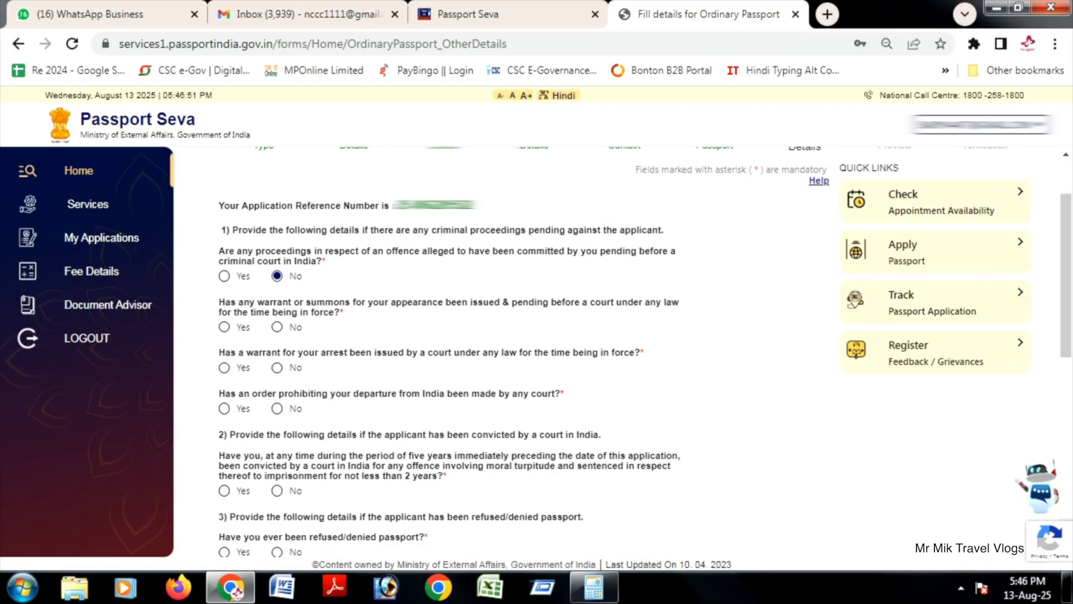
{"action": "left_click", "coordinate": [276, 327]}
{"action": "left_click", "coordinate": [276, 367]}
{"action": "scroll", "coordinate": [277, 367], "scroll_direction": "down", "scroll_amount": 2}
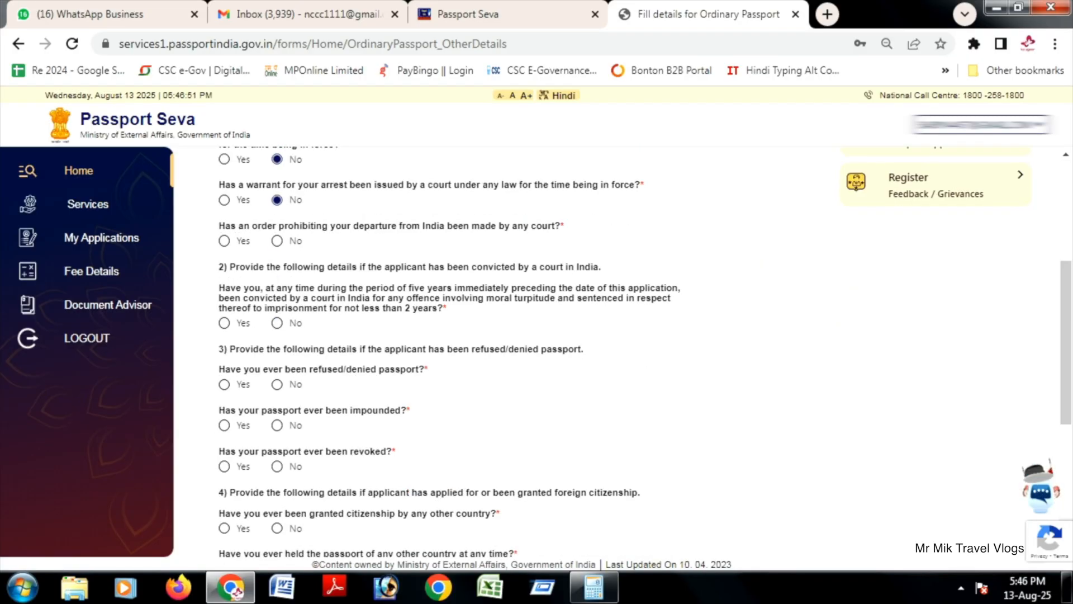
{"action": "left_click", "coordinate": [277, 241]}
{"action": "left_click", "coordinate": [277, 323]}
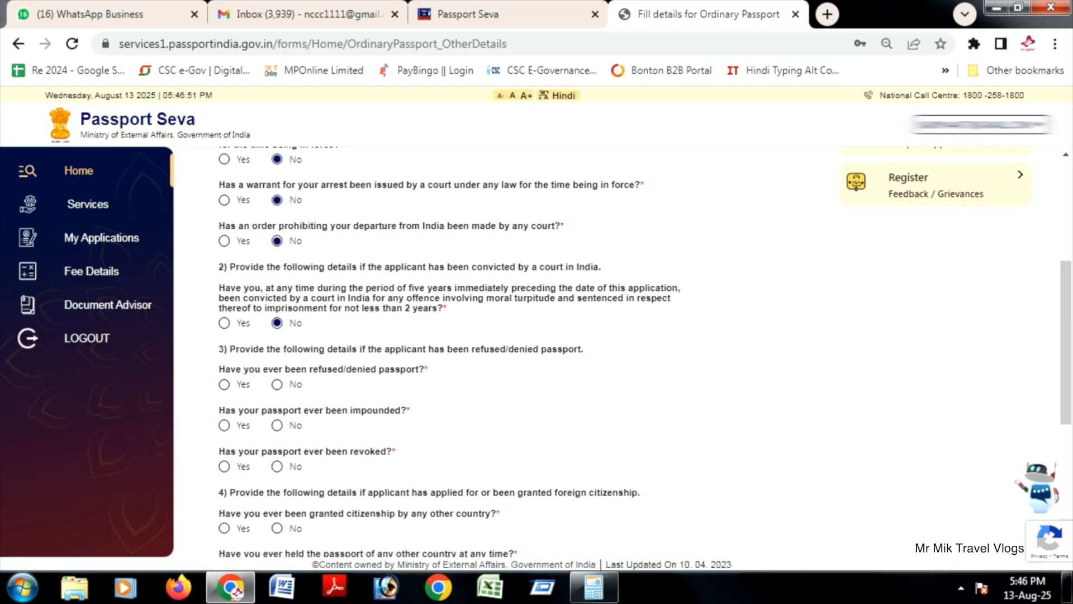
Step: Answer No to ever having been refused a passport and to ever having had a passport impounded
{"action": "left_click", "coordinate": [277, 384]}
{"action": "scroll", "coordinate": [276, 384], "scroll_direction": "down", "scroll_amount": 2}
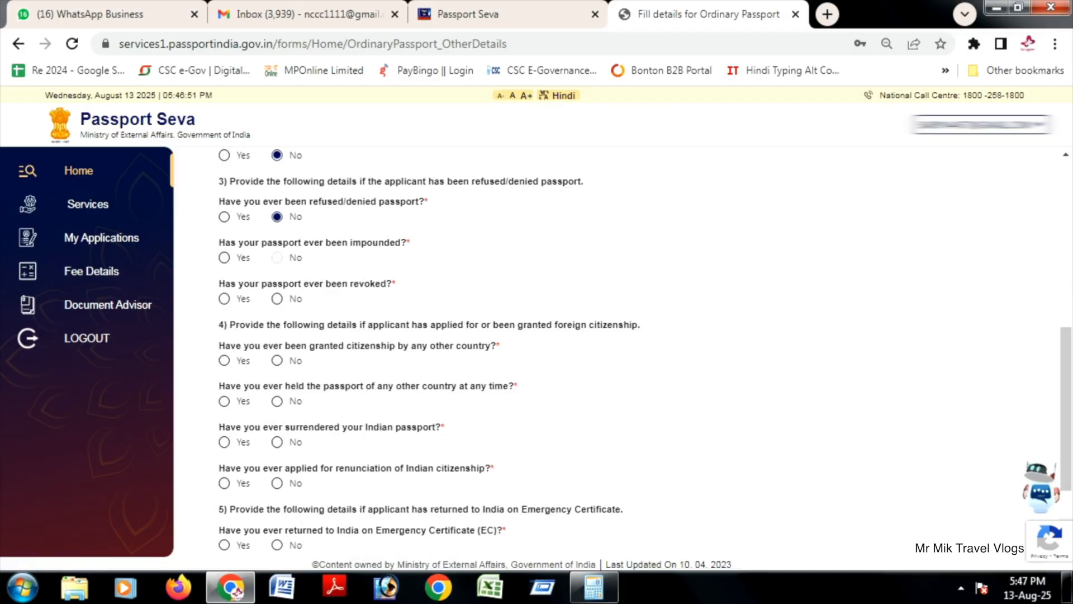
{"action": "left_click", "coordinate": [276, 257]}
Step: Copy the first criminal proceedings question and translate it from English to Hindi in Google's translator
{"action": "left_click_drag", "start_coordinate": [192, 235], "coordinate": [280, 250]}
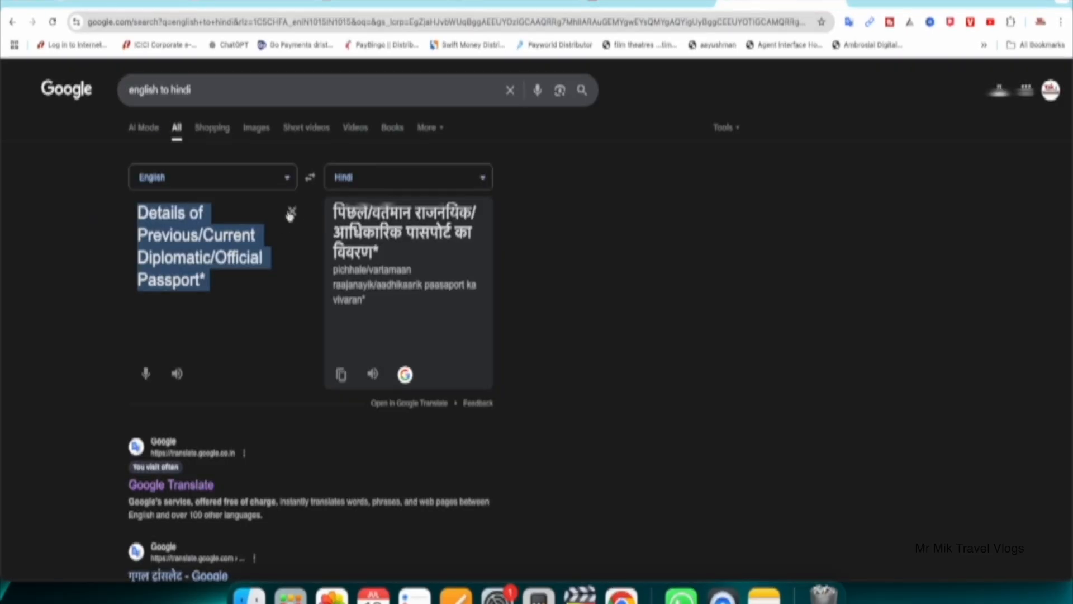
{"action": "type", "text": "Are any proceedings in respect of an offence alleged to have been committed by you pending before a criminal court in India?*"}
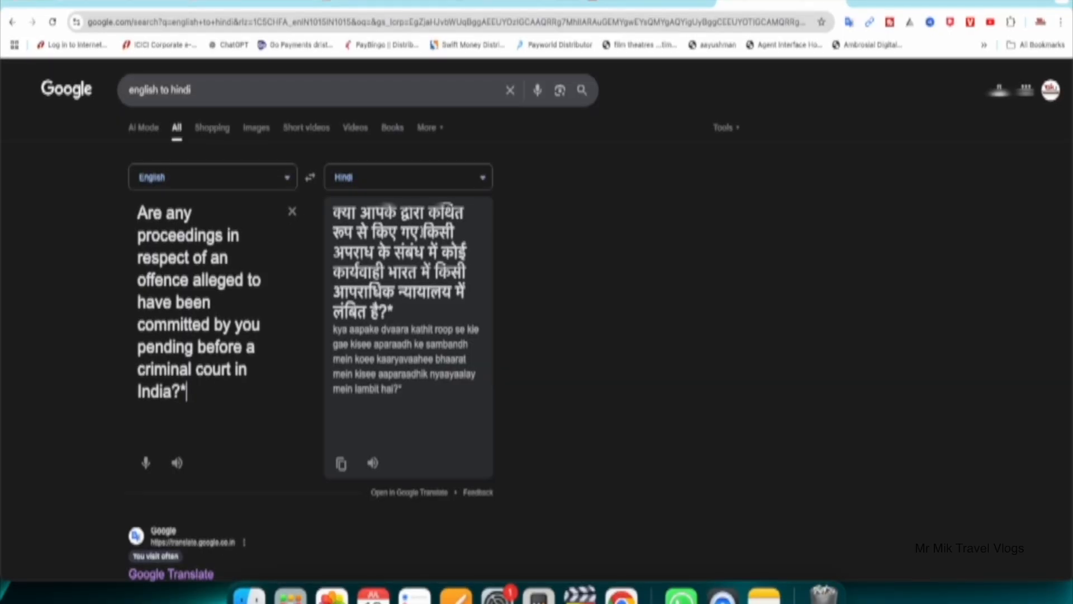
{"action": "key", "text": "super+a"}
Step: Answer No to the passport revocation, foreign citizenship, foreign passport, surrender and remaining questions, and save the other details
{"action": "left_click", "coordinate": [276, 298]}
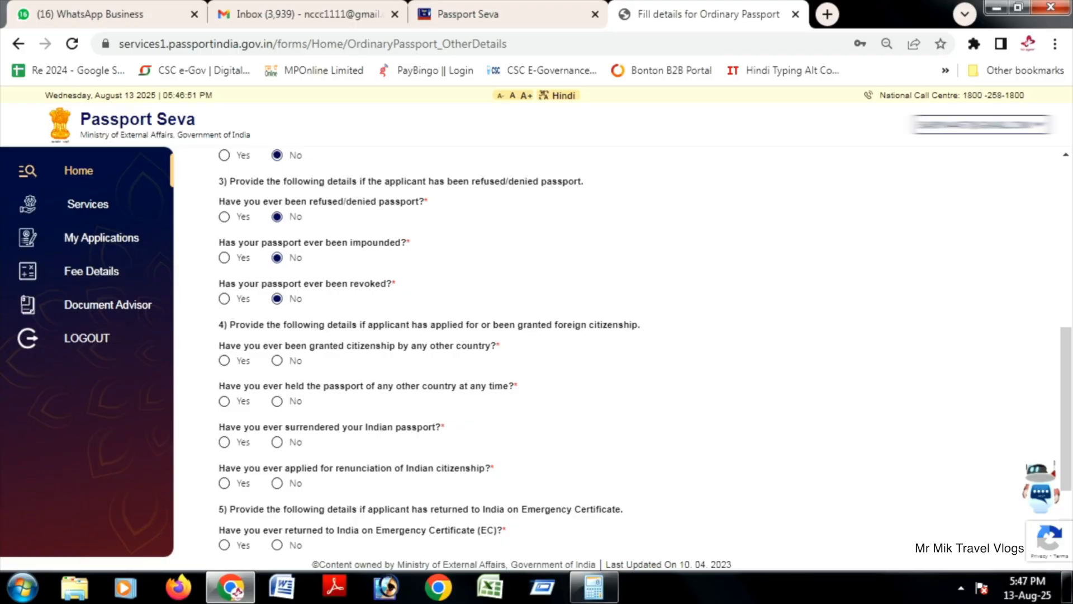
{"action": "left_click", "coordinate": [276, 360]}
{"action": "left_click", "coordinate": [277, 401]}
{"action": "left_click", "coordinate": [277, 441]}
{"action": "left_click", "coordinate": [636, 537]}
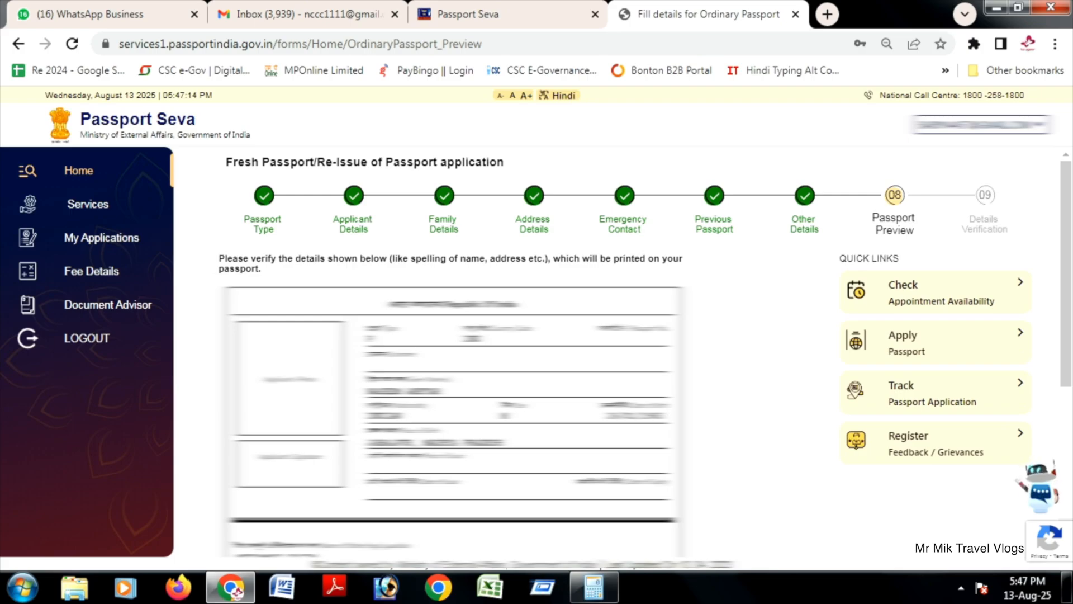
Step: Review the passport preview, agree that the information and particulars are true and correct, and save
{"action": "scroll", "coordinate": [452, 335], "scroll_direction": "down", "scroll_amount": 3}
{"action": "scroll", "coordinate": [453, 336], "scroll_direction": "down", "scroll_amount": 2}
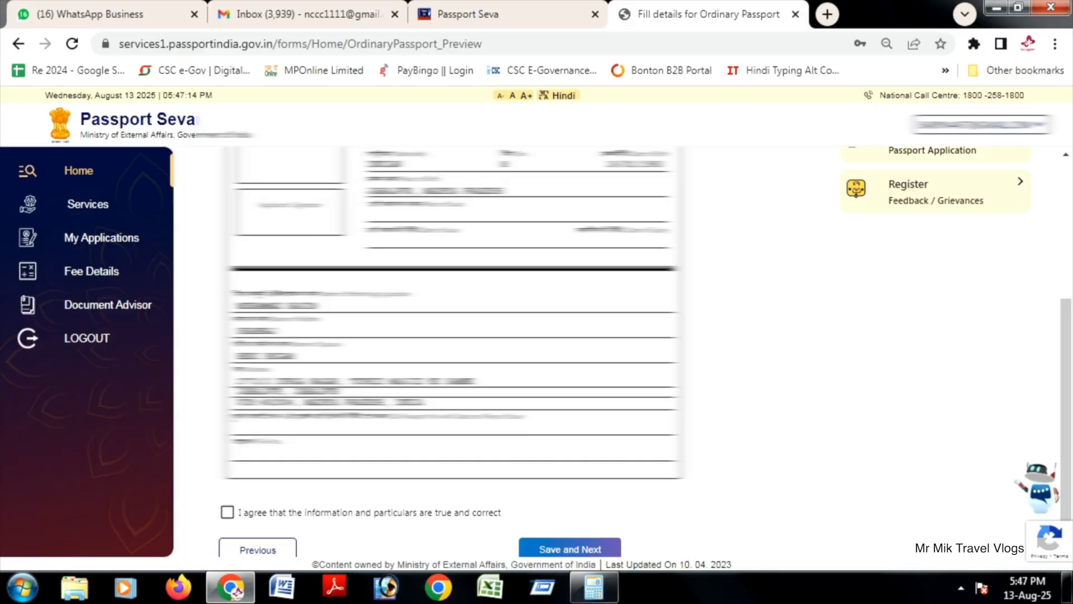
{"action": "scroll", "coordinate": [453, 335], "scroll_direction": "up", "scroll_amount": 2}
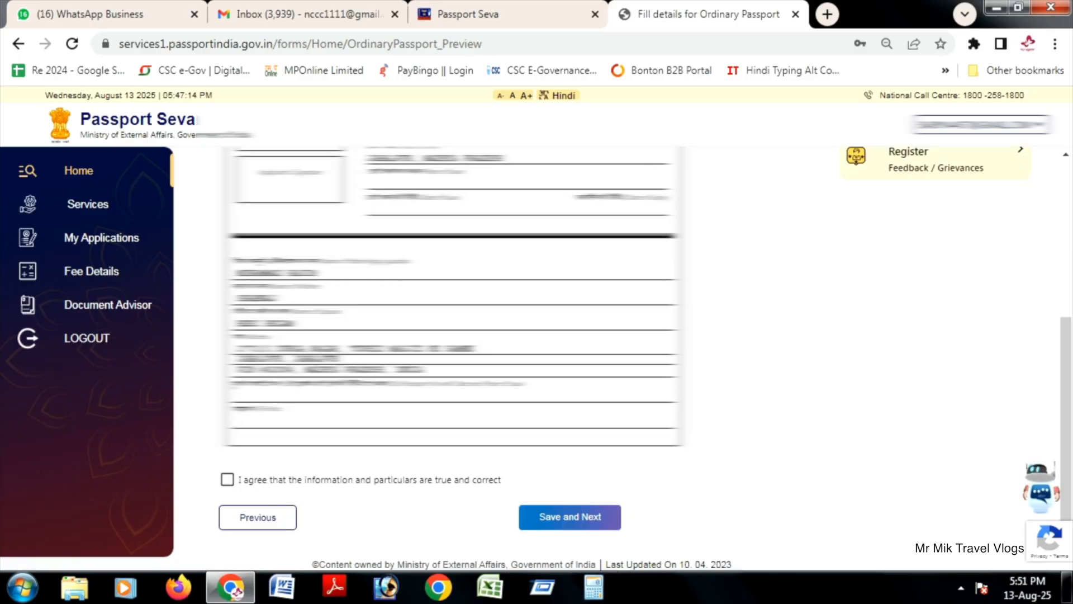
{"action": "left_click", "coordinate": [227, 479]}
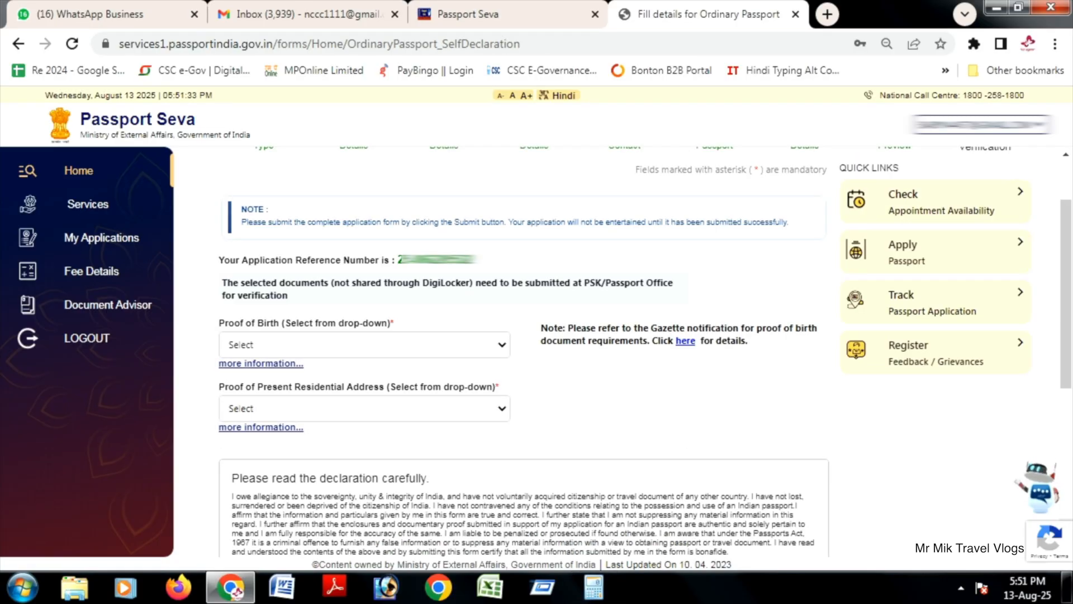
Step: Set the proof of birth to the Permanent Account Number Card issued by the Income-tax Department
{"action": "left_click", "coordinate": [365, 344]}
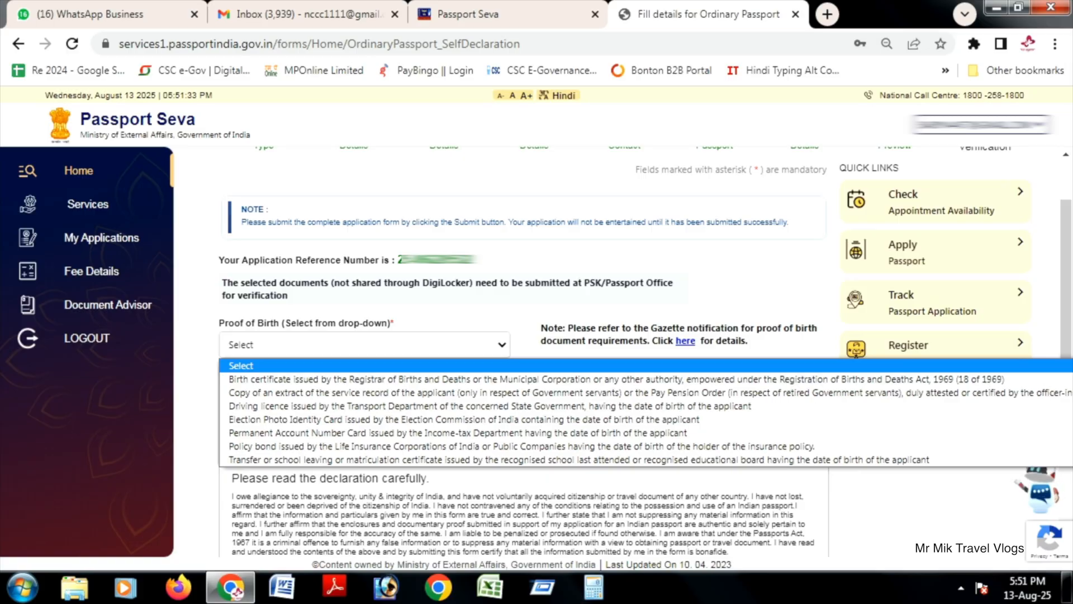
{"action": "key", "text": "Down"}
{"action": "key", "text": "Down"}
{"action": "key", "text": "Down"}
{"action": "key", "text": "Down"}
{"action": "key", "text": "Down"}
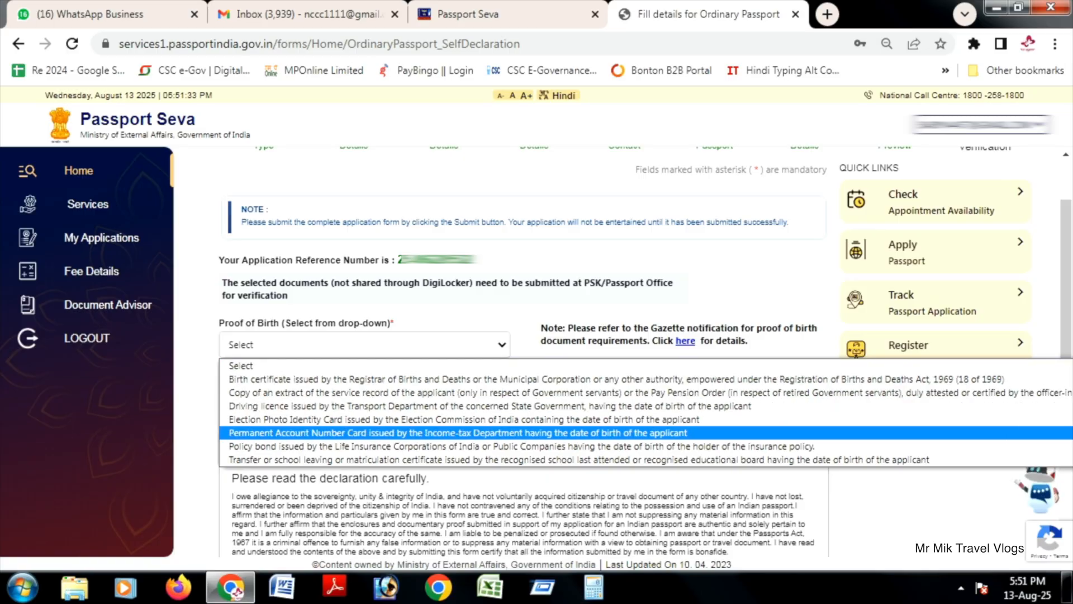
{"action": "key", "text": "Return"}
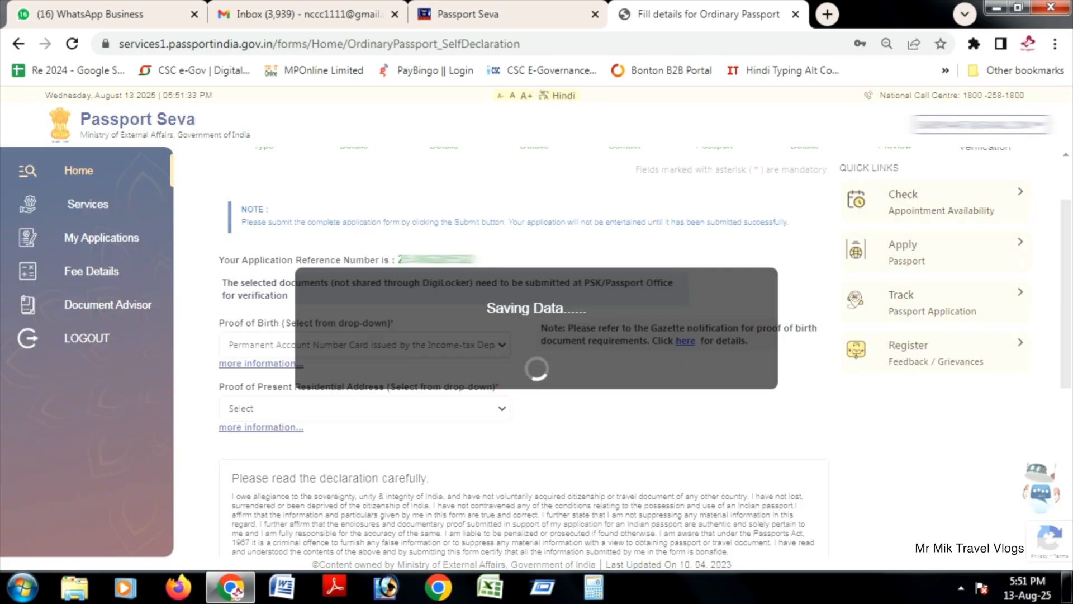
Step: Set the proof of present residential address to Aadhaar Card (Address Proof)
{"action": "scroll", "coordinate": [536, 336], "scroll_direction": "down", "scroll_amount": 1}
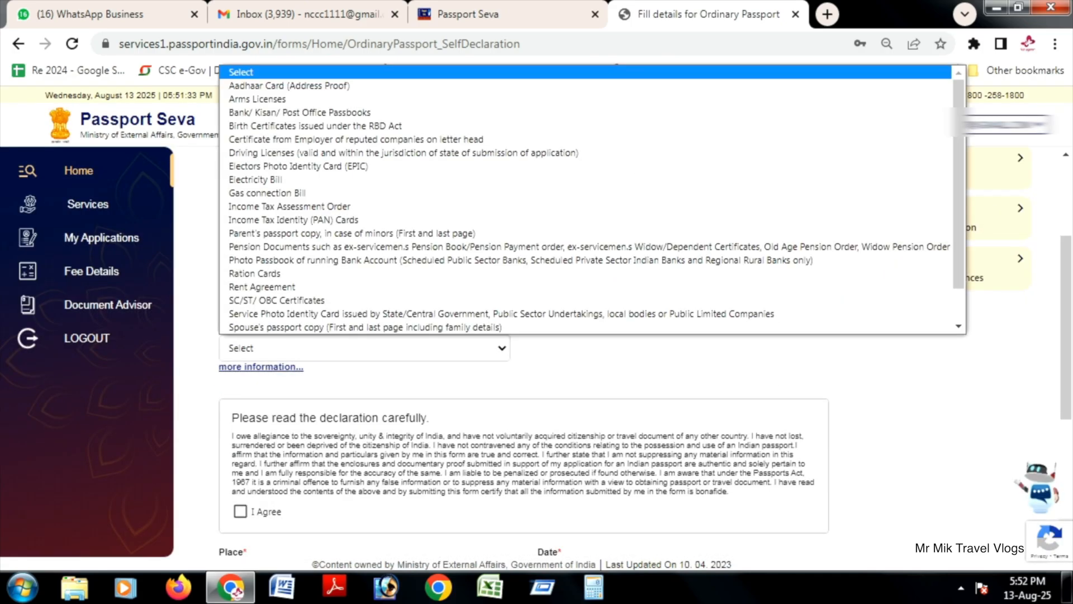
{"action": "key", "text": "Down"}
{"action": "key", "text": "Down"}
{"action": "key", "text": "Down"}
{"action": "key", "text": "Down"}
{"action": "key", "text": "Down"}
{"action": "key", "text": "Down"}
{"action": "key", "text": "Down"}
{"action": "key", "text": "Down"}
{"action": "key", "text": "Down"}
{"action": "key", "text": "Down"}
{"action": "key", "text": "Down"}
{"action": "key", "text": "Down"}
{"action": "key", "text": "Down"}
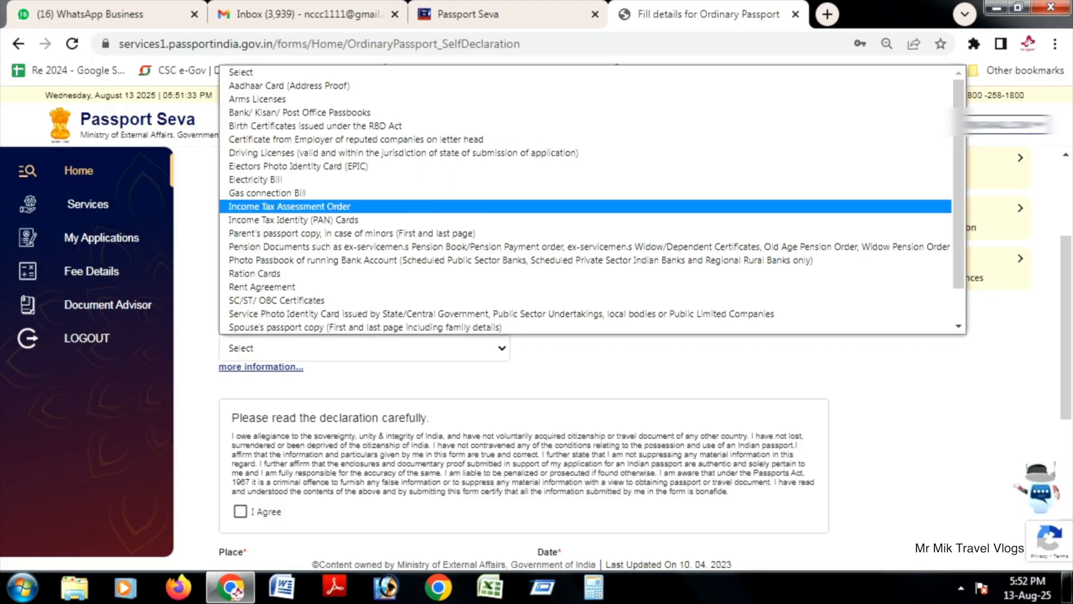
{"action": "key", "text": "Down"}
{"action": "key", "text": "Down"}
{"action": "key", "text": "Down"}
{"action": "key", "text": "Down"}
{"action": "key", "text": "Up"}
{"action": "key", "text": "Up"}
{"action": "key", "text": "Up"}
{"action": "key", "text": "Up"}
{"action": "key", "text": "Up"}
{"action": "key", "text": "Up"}
{"action": "key", "text": "Up"}
{"action": "key", "text": "Up"}
{"action": "key", "text": "Up"}
{"action": "key", "text": "Up"}
{"action": "key", "text": "Up"}
{"action": "key", "text": "Up"}
{"action": "key", "text": "Up"}
{"action": "key", "text": "Up"}
{"action": "key", "text": "Up"}
{"action": "key", "text": "Up"}
{"action": "key", "text": "Escape"}
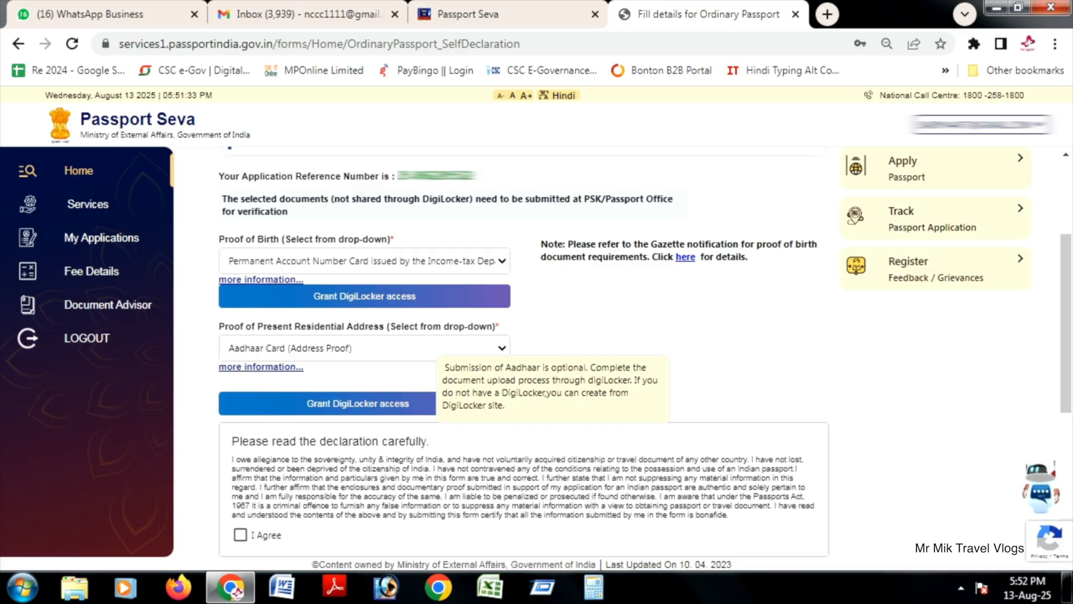
Step: Agree to the declaration, set the place to JABALPUR and save the application form
{"action": "key", "text": "Tab"}
{"action": "key", "text": "space"}
{"action": "key", "text": "Tab"}
{"action": "type", "text": "JABALPUR"}
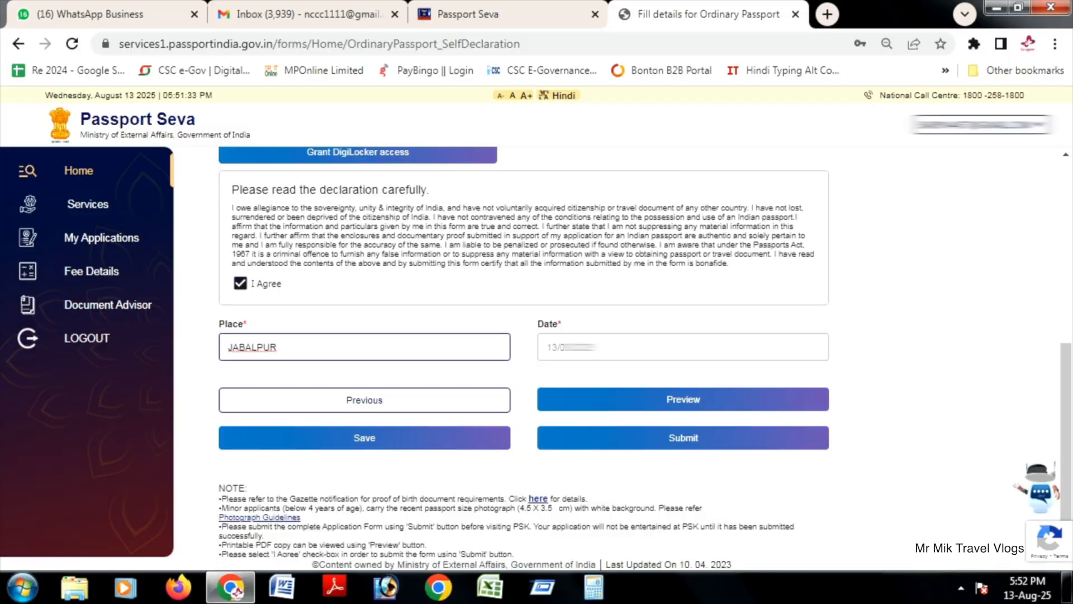
{"action": "left_click", "coordinate": [364, 437]}
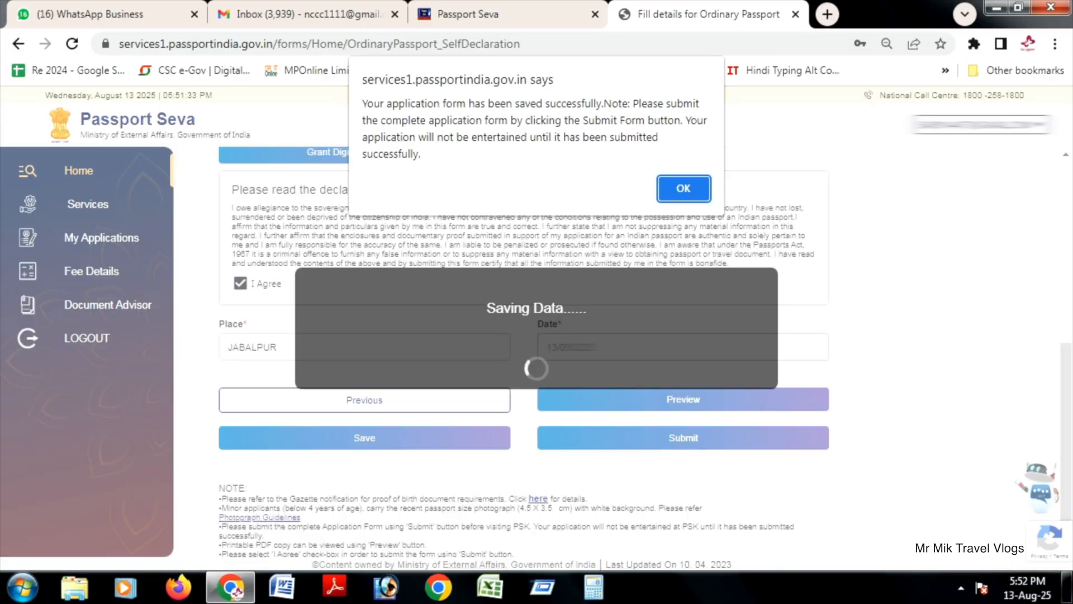
{"action": "key", "text": "Return"}
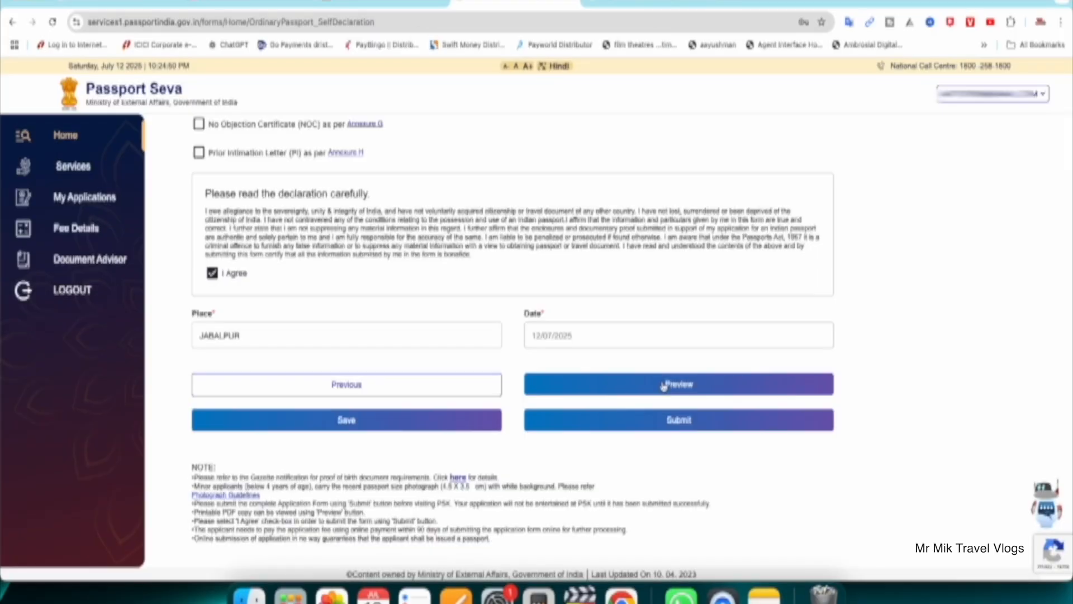
Step: Check the full preview of the application form, close it and submit the application
{"action": "left_click", "coordinate": [663, 383]}
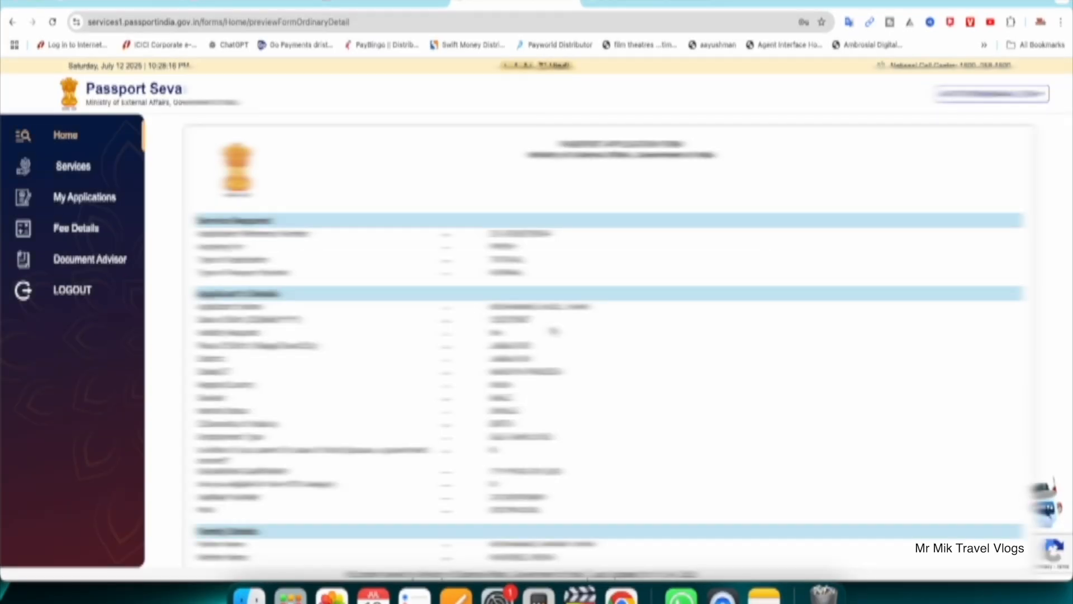
{"action": "scroll", "coordinate": [607, 341], "scroll_direction": "down", "scroll_amount": 5}
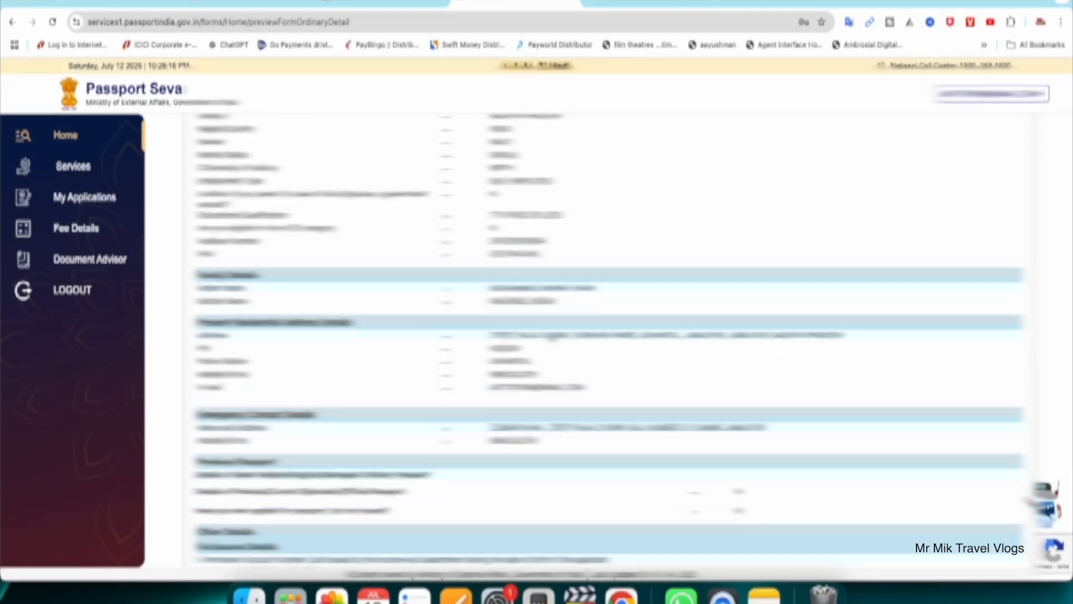
{"action": "scroll", "coordinate": [552, 338], "scroll_direction": "down", "scroll_amount": 4}
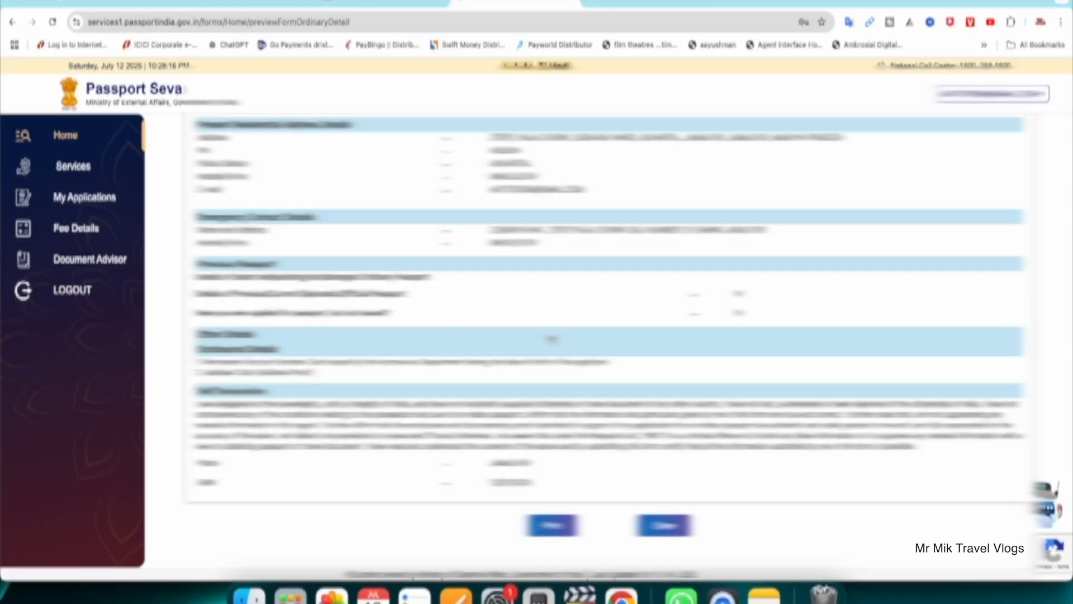
{"action": "left_click", "coordinate": [659, 525]}
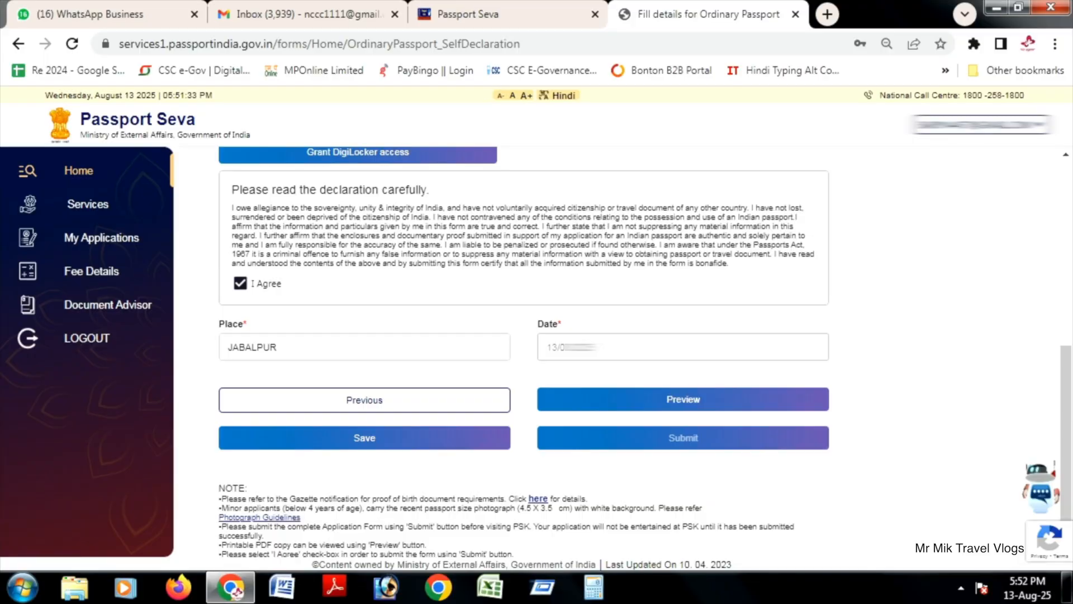
{"action": "left_click", "coordinate": [682, 433]}
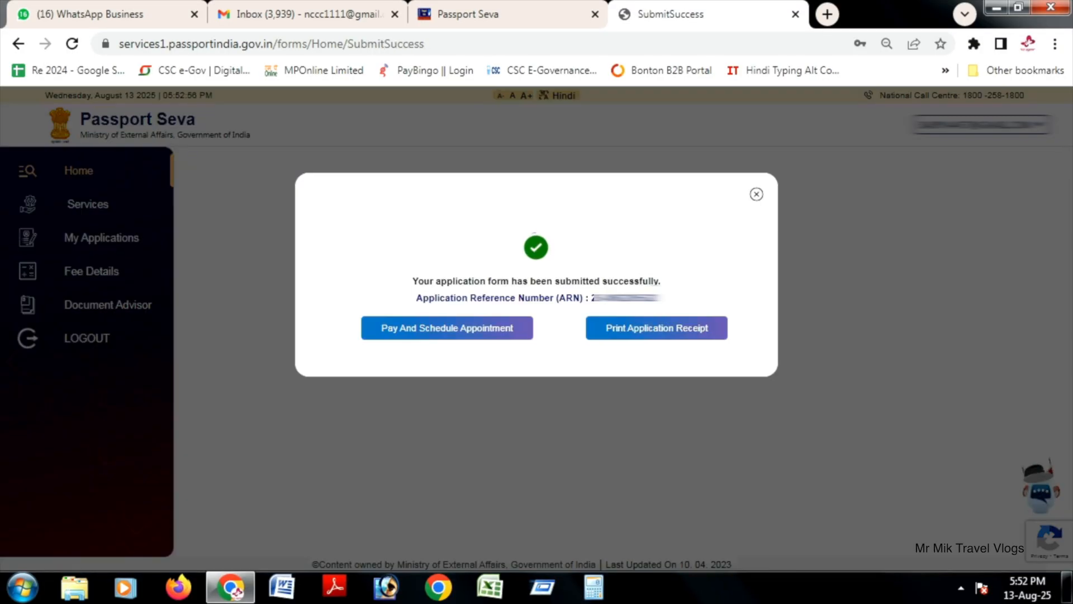
Step: Start Pay And Schedule Appointment and select POPSK Jabalpur as the appointment location
{"action": "left_click", "coordinate": [447, 328]}
{"action": "left_click", "coordinate": [379, 298]}
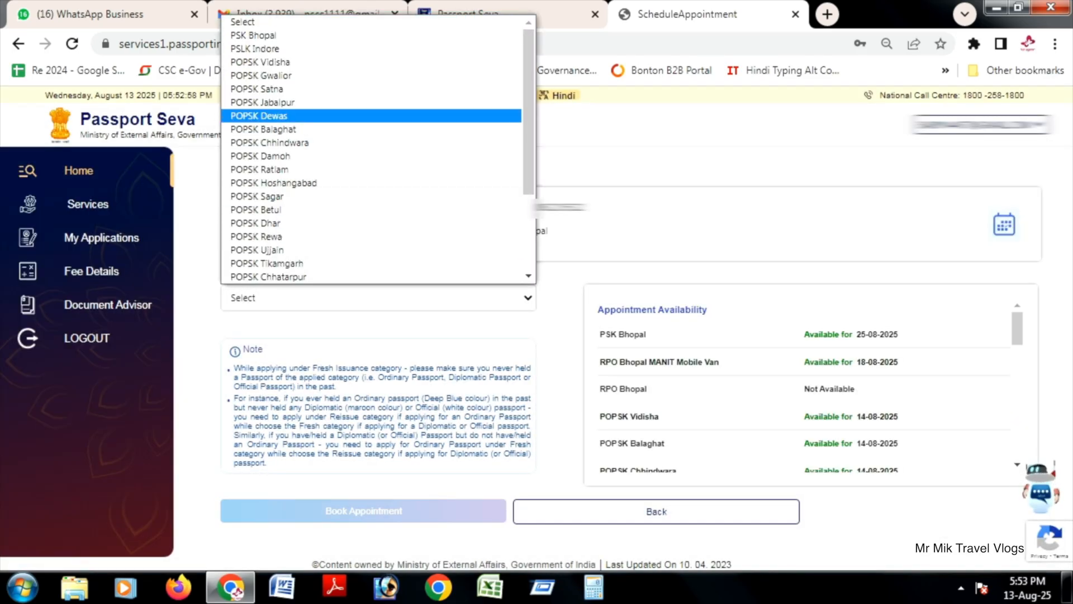
{"action": "left_click", "coordinate": [262, 102]}
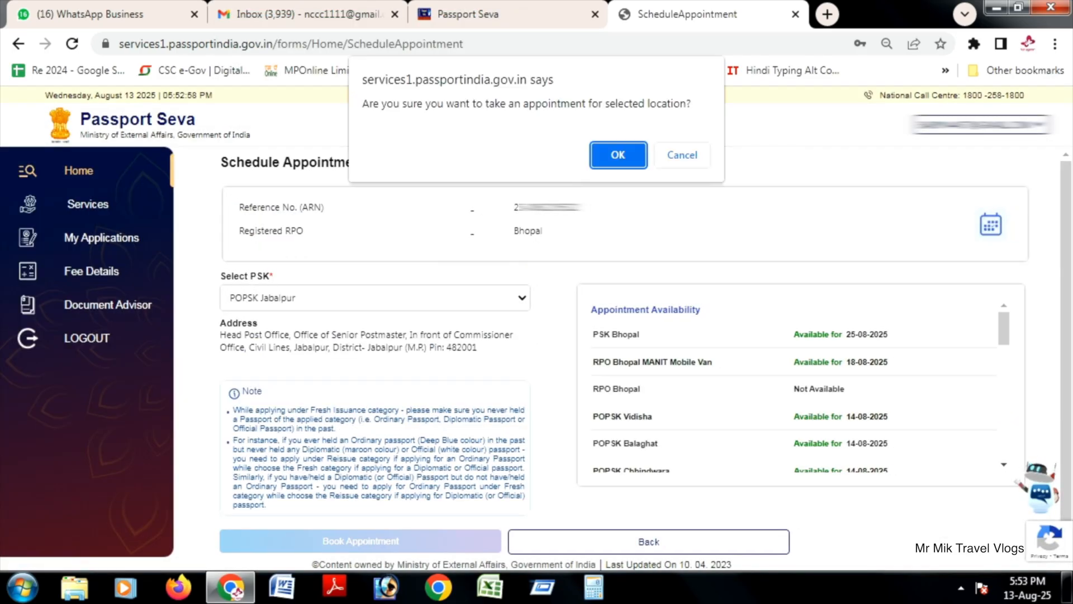
{"action": "key", "text": "Return"}
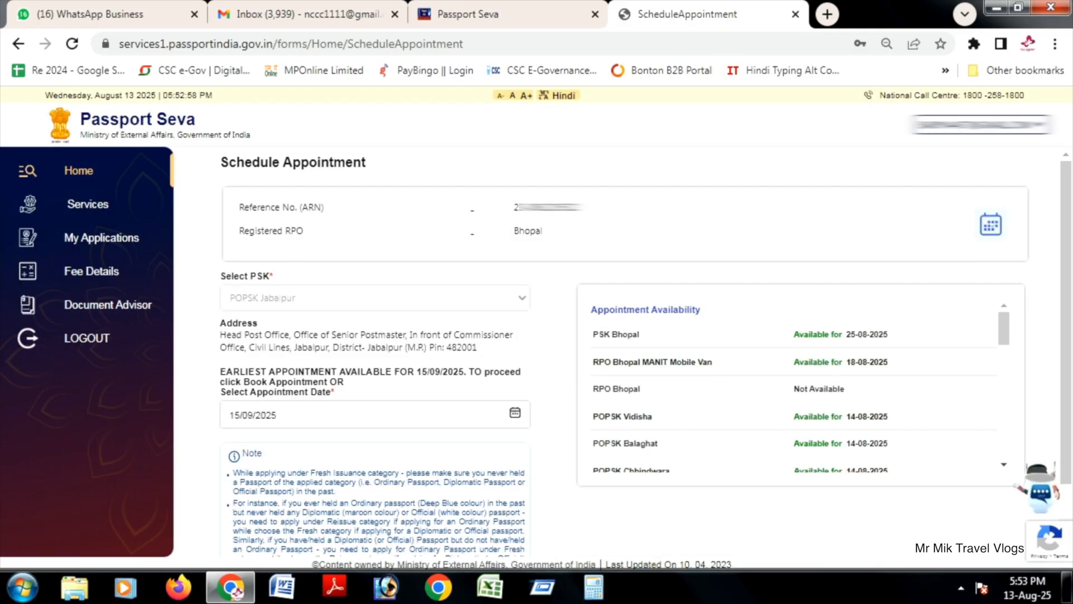
Step: Check the September 2025 appointment calendar, keep 15/09/2025 as the date and proceed to payment
{"action": "left_click", "coordinate": [515, 412]}
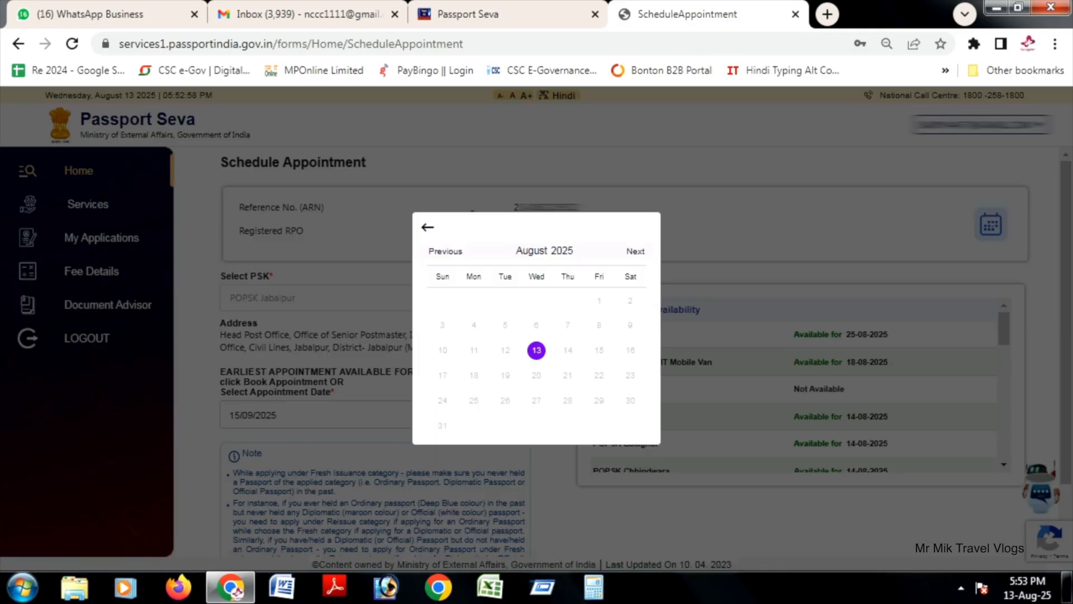
{"action": "left_click", "coordinate": [636, 251]}
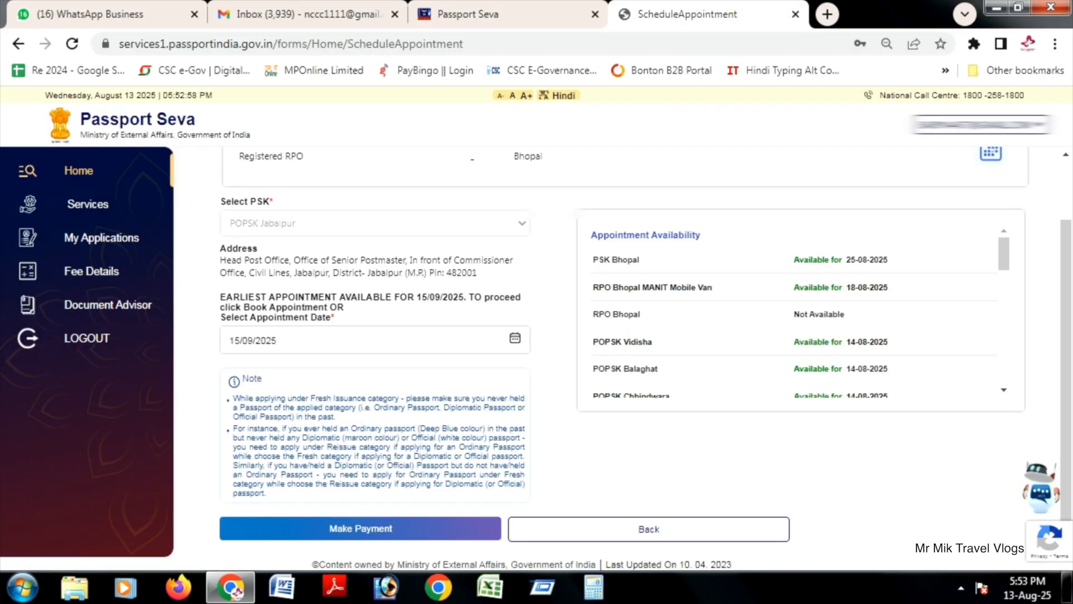
{"action": "left_click", "coordinate": [360, 529]}
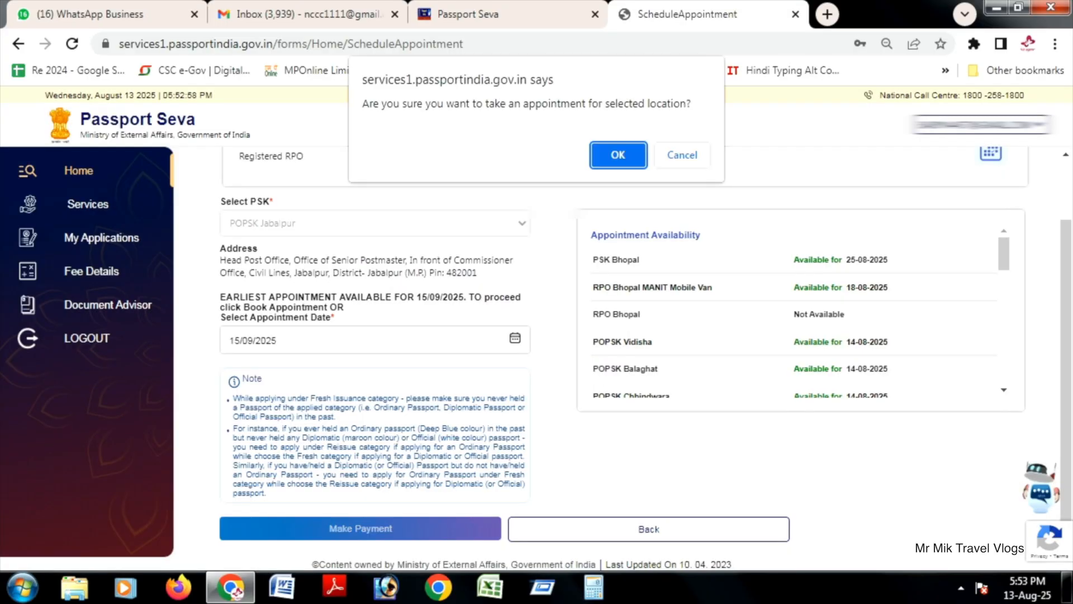
{"action": "key", "text": "Return"}
Step: Pay the passport fee through SBI ePay Lite using UPI with a QR code
{"action": "scroll", "coordinate": [623, 335], "scroll_direction": "down", "scroll_amount": 2}
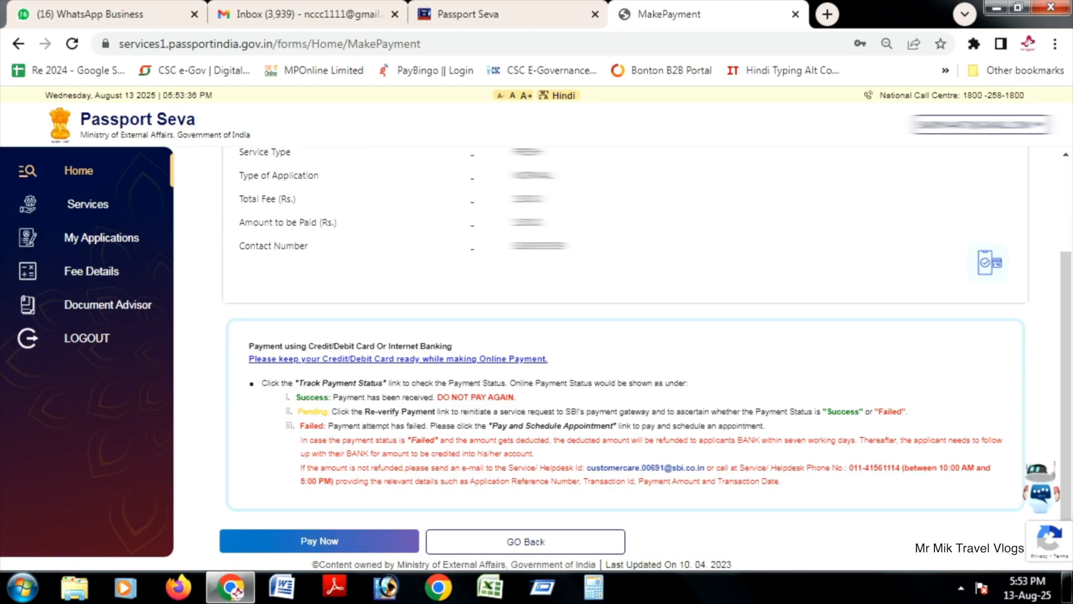
{"action": "left_click", "coordinate": [319, 541]}
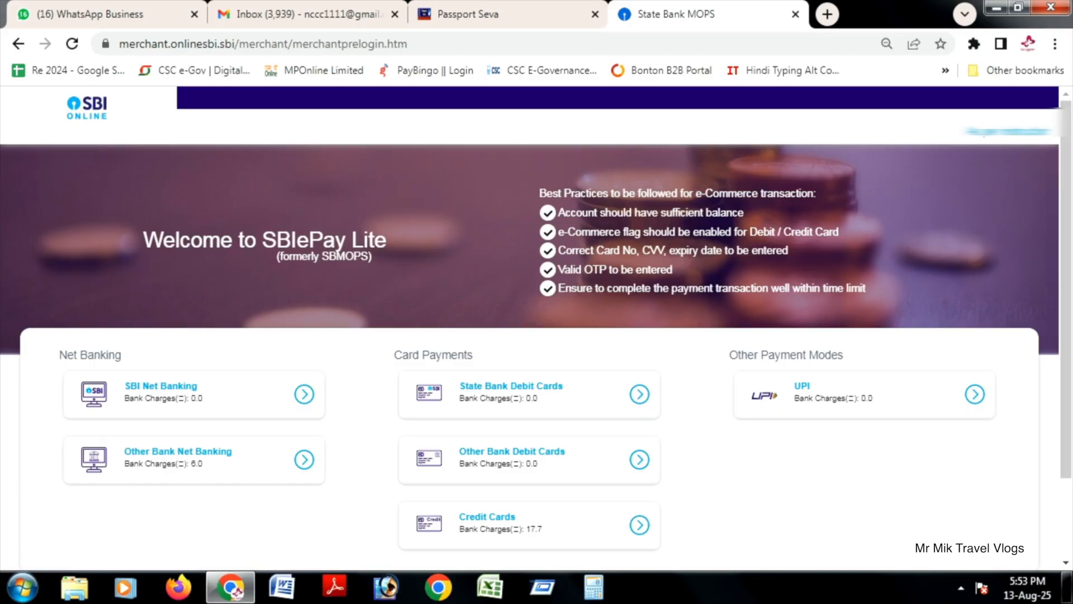
{"action": "left_click", "coordinate": [975, 394]}
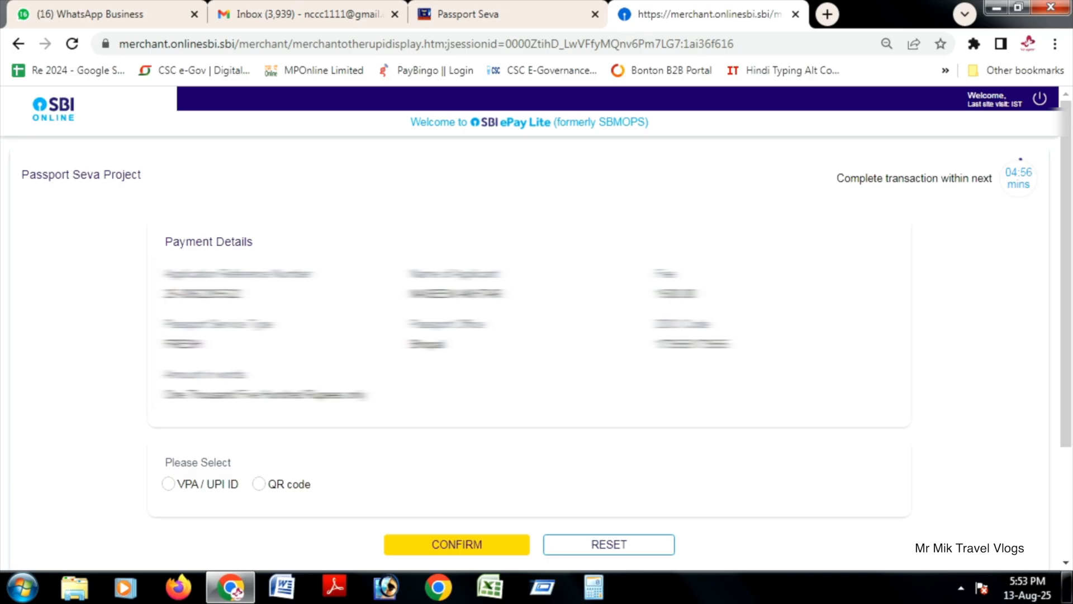
{"action": "left_click", "coordinate": [259, 484]}
{"action": "left_click", "coordinate": [457, 544]}
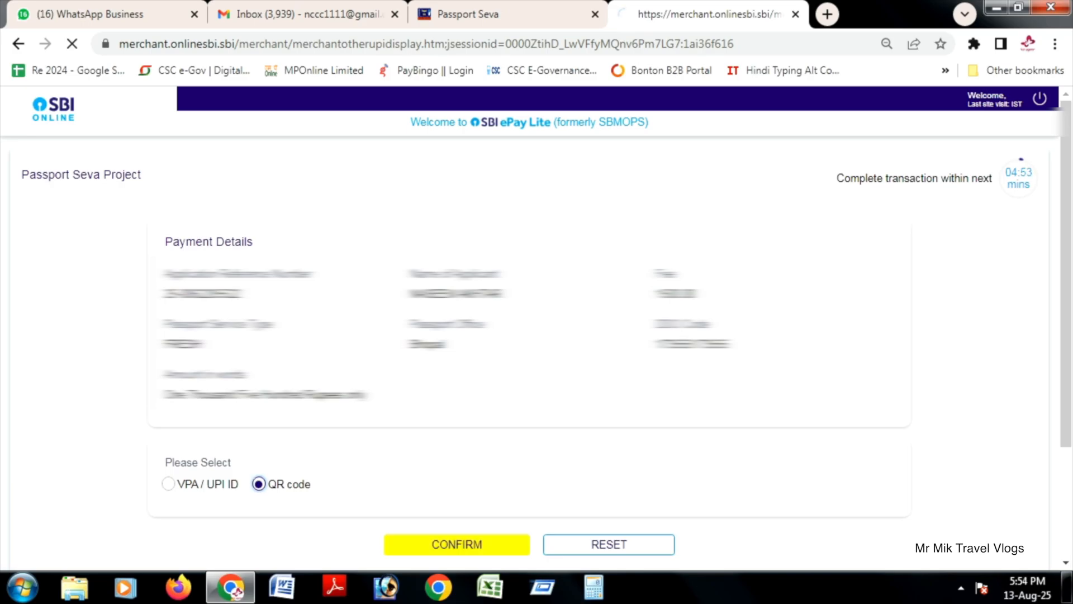
Step: Open the printable online application receipt from the appointment confirmation and go through it to the end
{"action": "scroll", "coordinate": [530, 352], "scroll_direction": "down", "scroll_amount": 1}
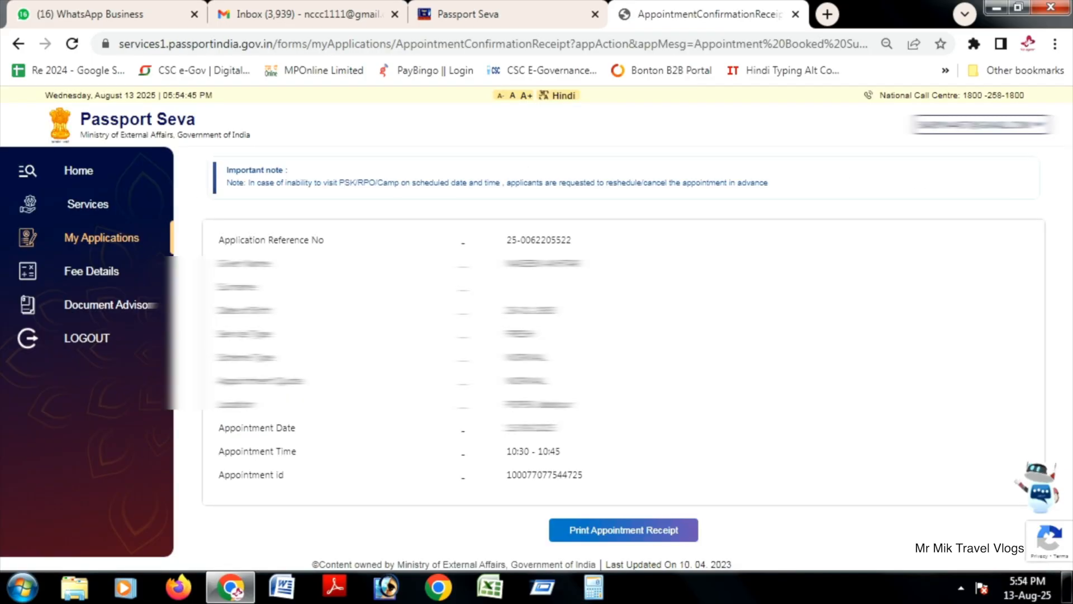
{"action": "left_click", "coordinate": [624, 530]}
{"action": "scroll", "coordinate": [623, 357], "scroll_direction": "down", "scroll_amount": 3}
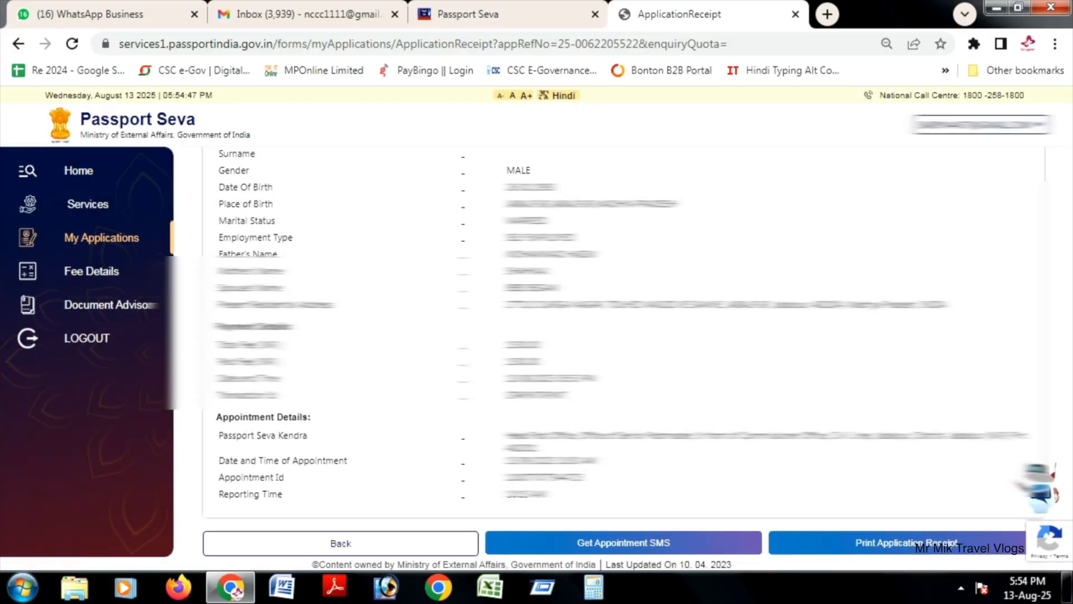
{"action": "left_click", "coordinate": [906, 543]}
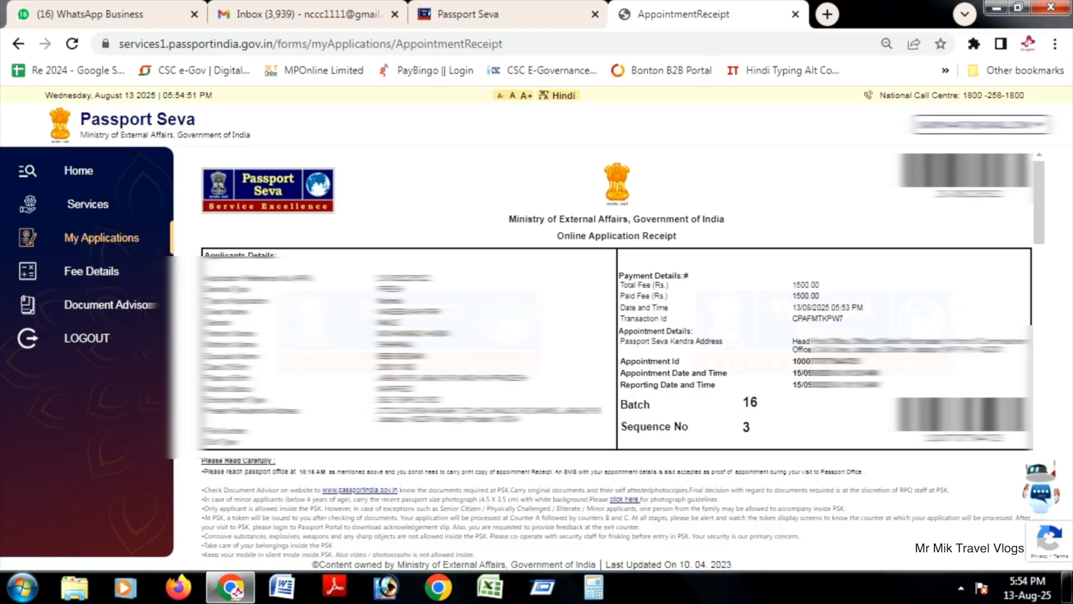
{"action": "scroll", "coordinate": [615, 313], "scroll_direction": "down", "scroll_amount": 15}
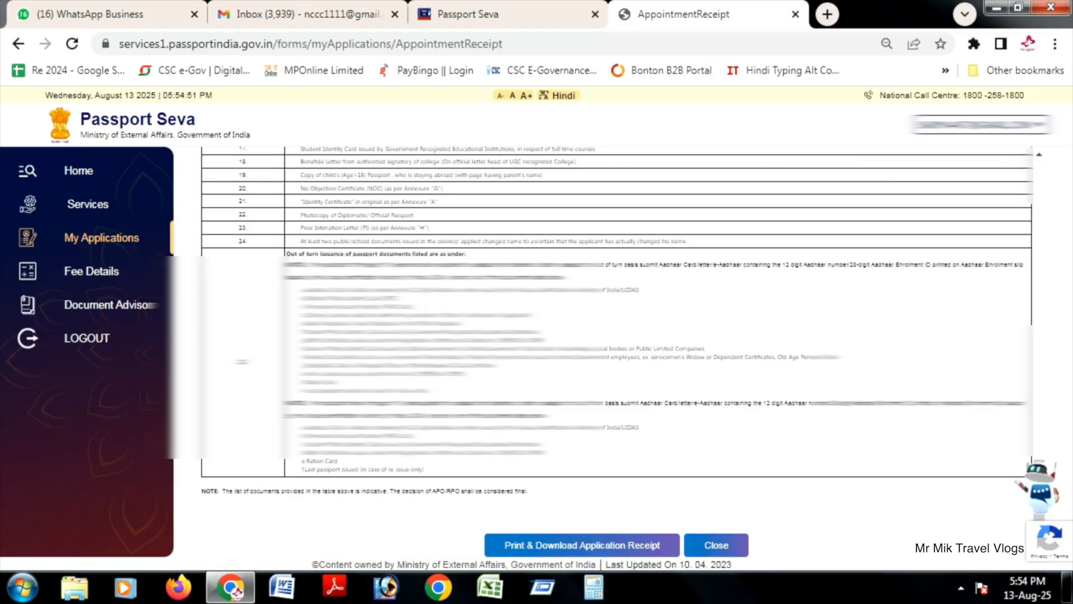